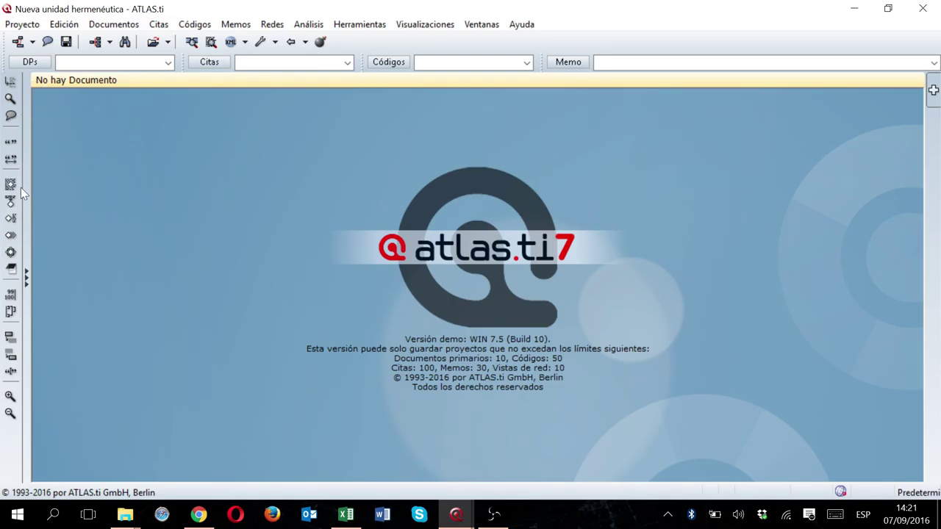
- Show the side navigator, view its codes and quotations lists, and hide the navigator again
left_click(26, 276)
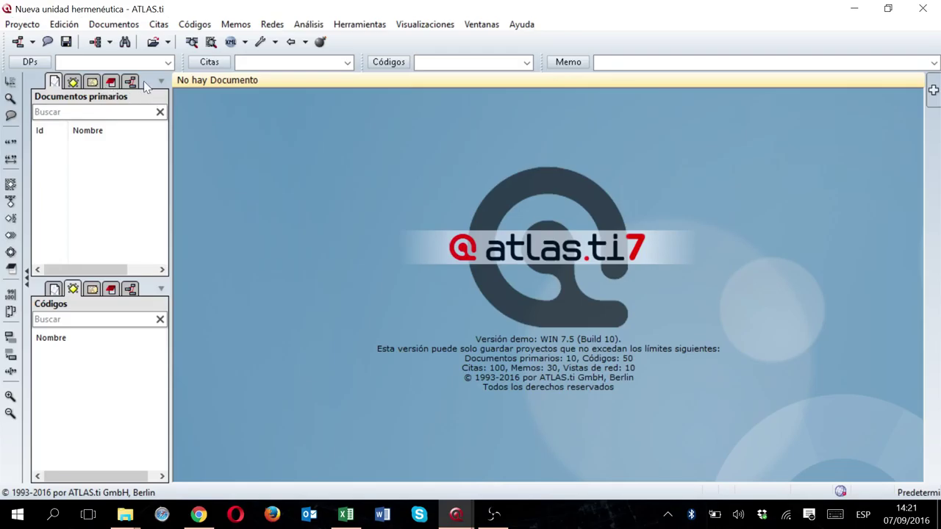
left_click(73, 81)
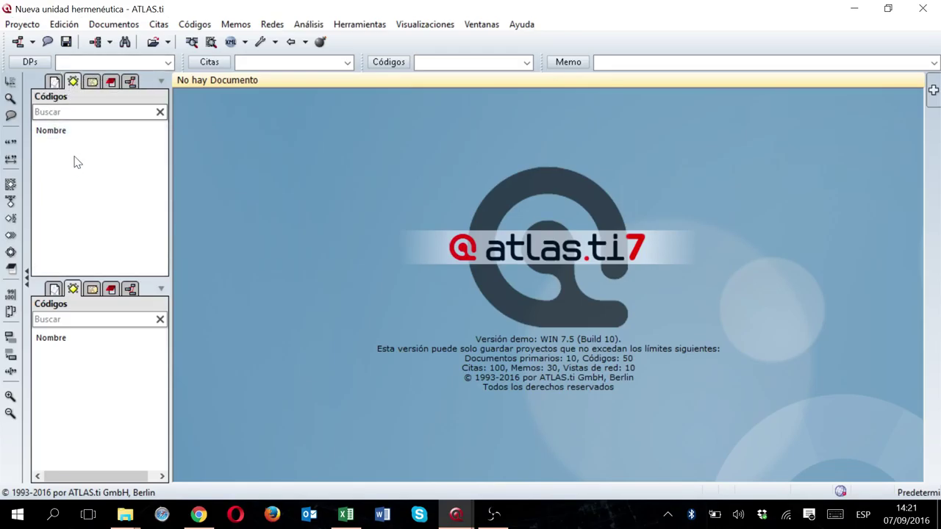
left_click(93, 85)
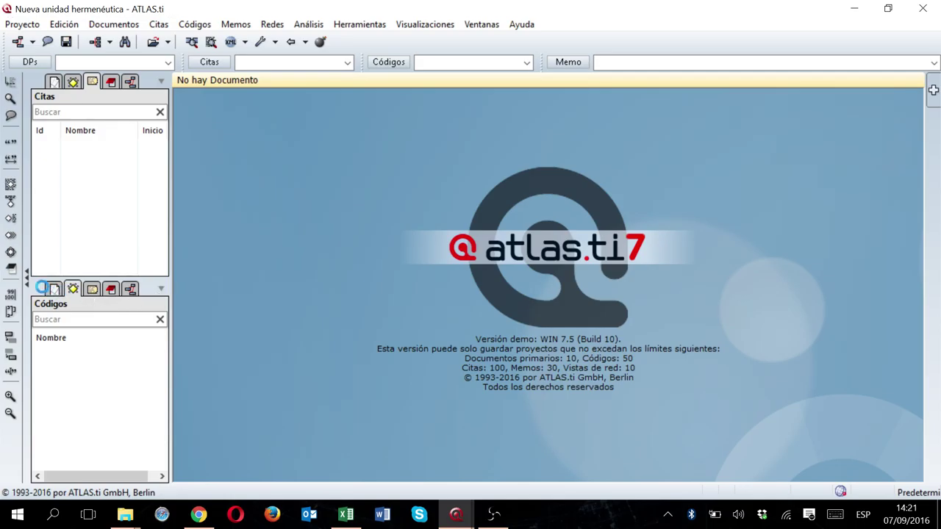
left_click(26, 277)
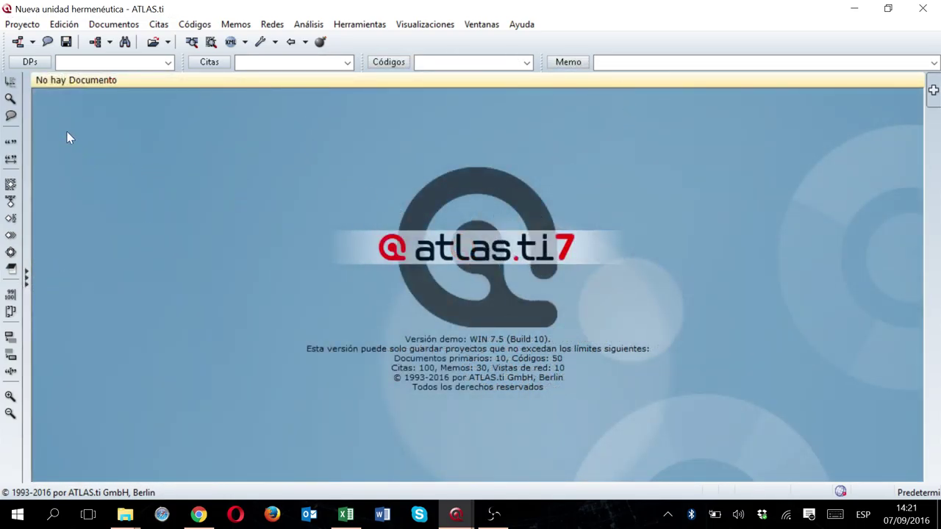
- Open the primary documents manager and maximize its window
left_click(31, 63)
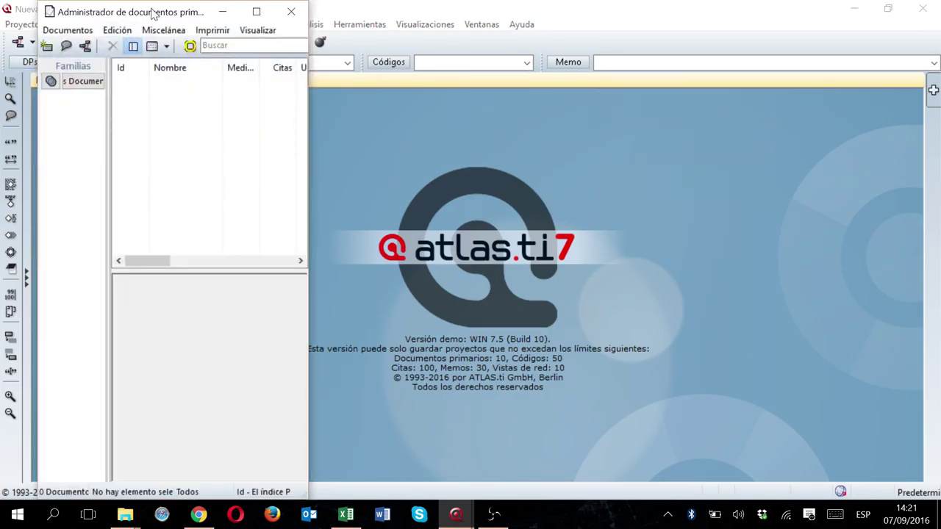
double_click(152, 14)
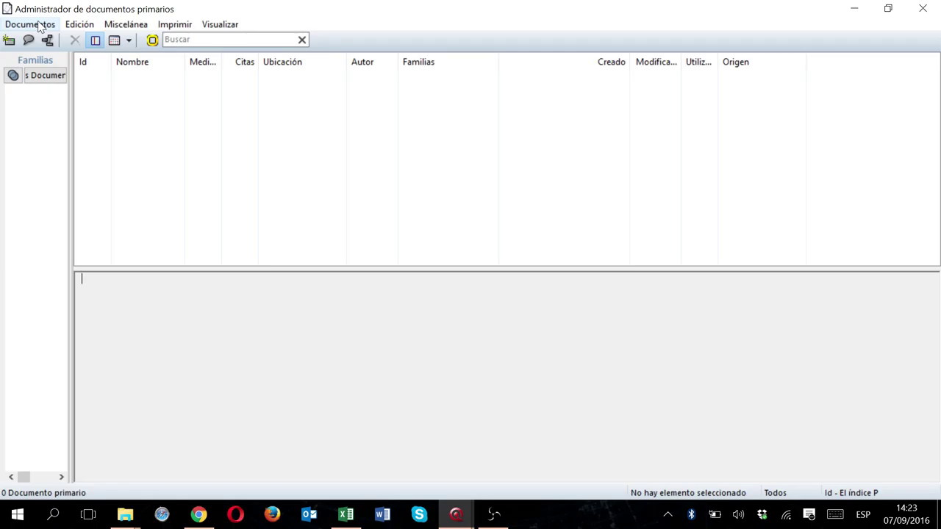
- Switch to File Explorer, examine the TextBank folder under Documents > Scientific Software > ATLASti, and return to the ATLAS.ti documents manager
left_click(125, 517)
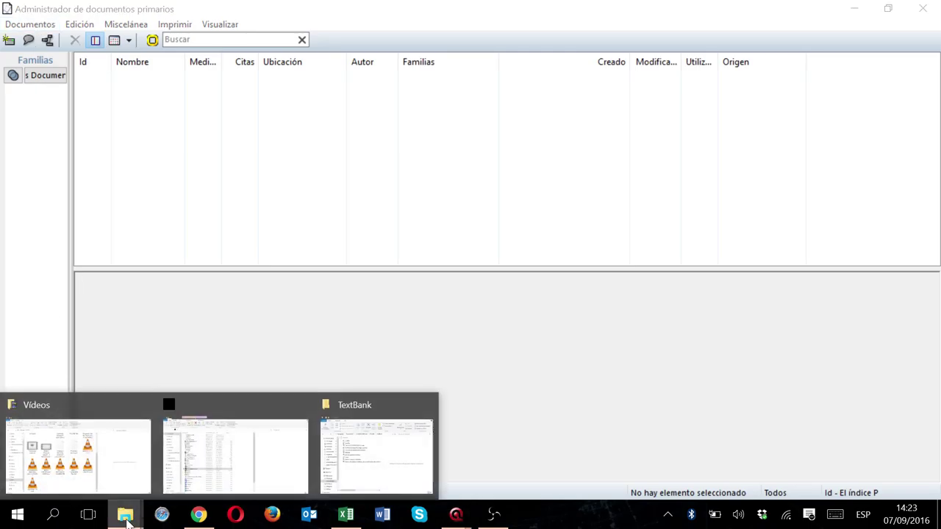
left_click(118, 456)
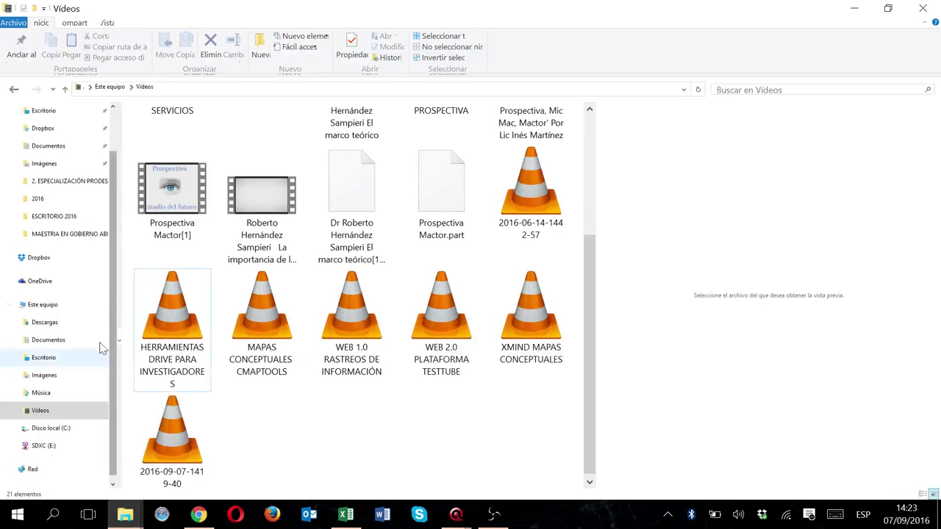
left_click(53, 147)
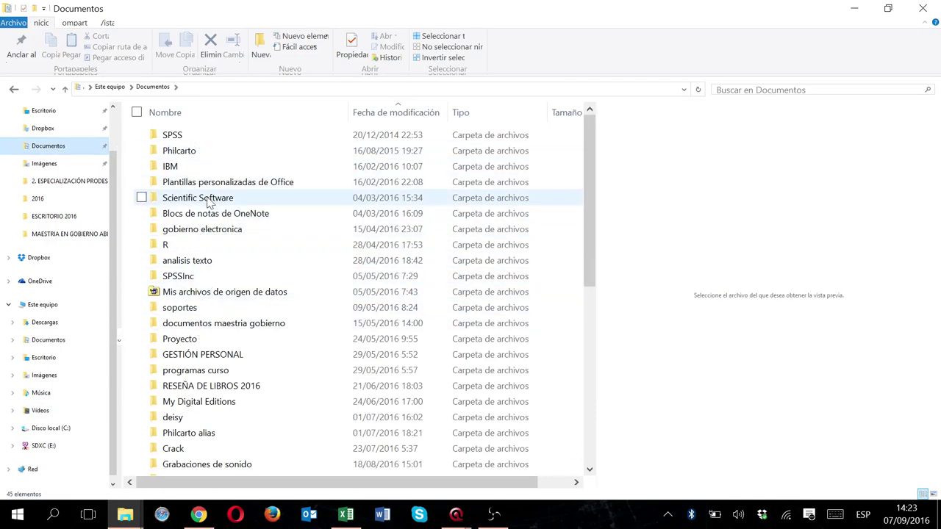
left_click(210, 202)
double_click(215, 203)
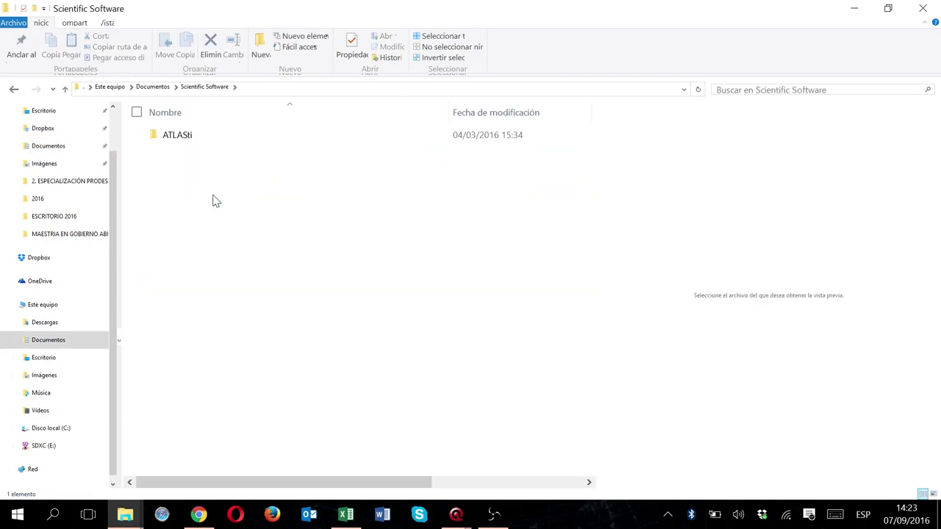
double_click(180, 135)
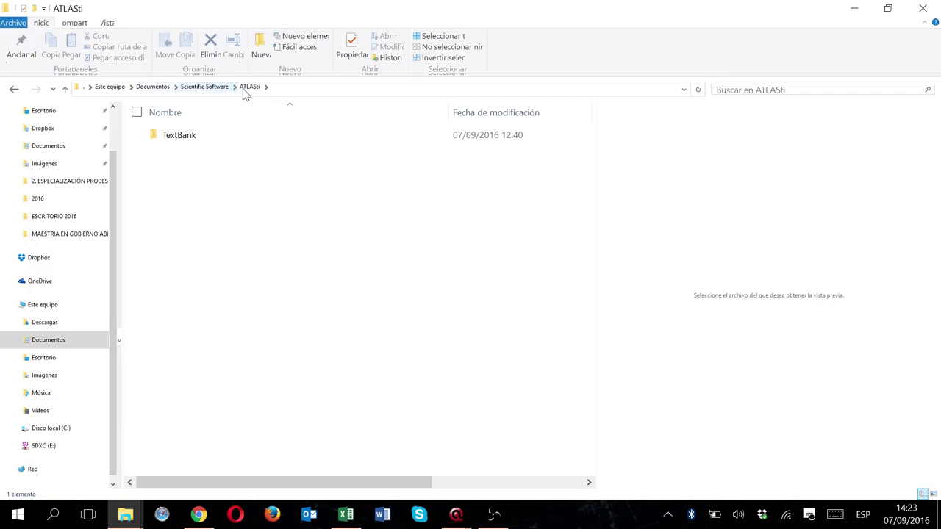
double_click(187, 137)
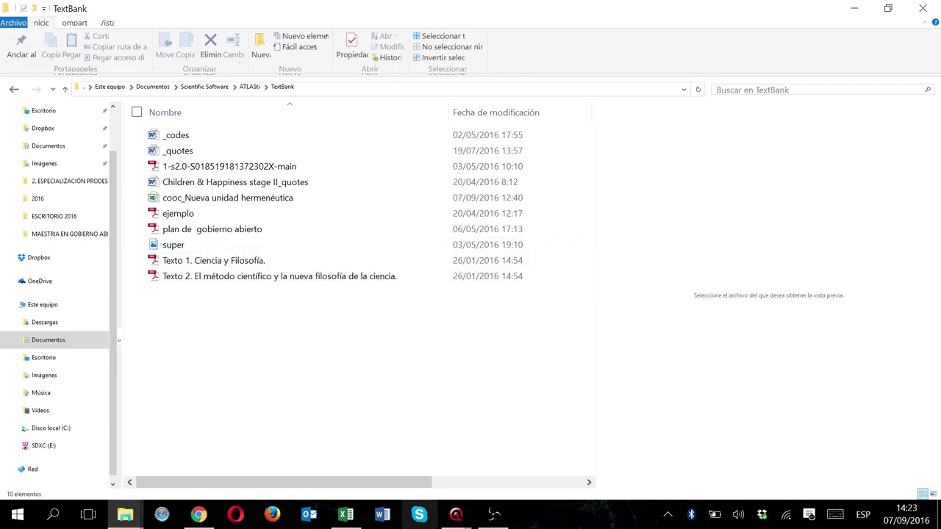
mouse_move(465, 518)
left_click(500, 491)
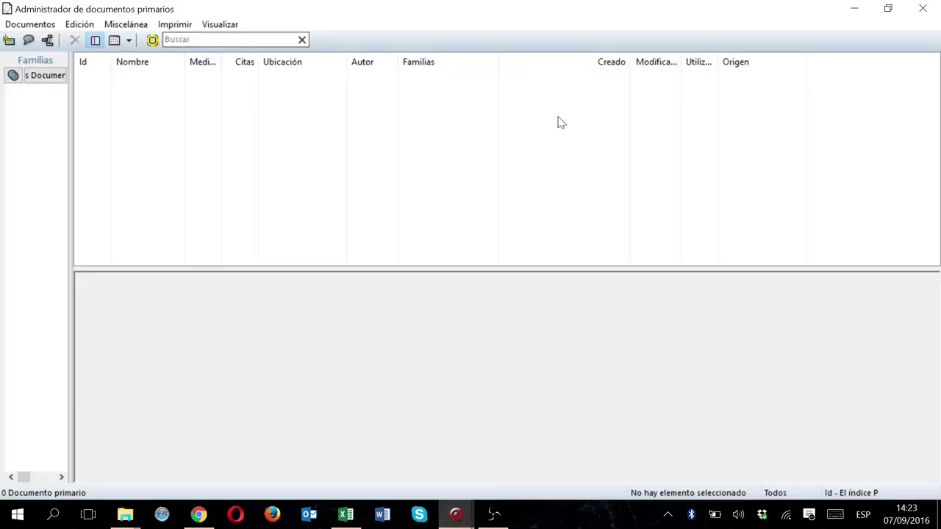
left_click(22, 27)
mouse_move(28, 42)
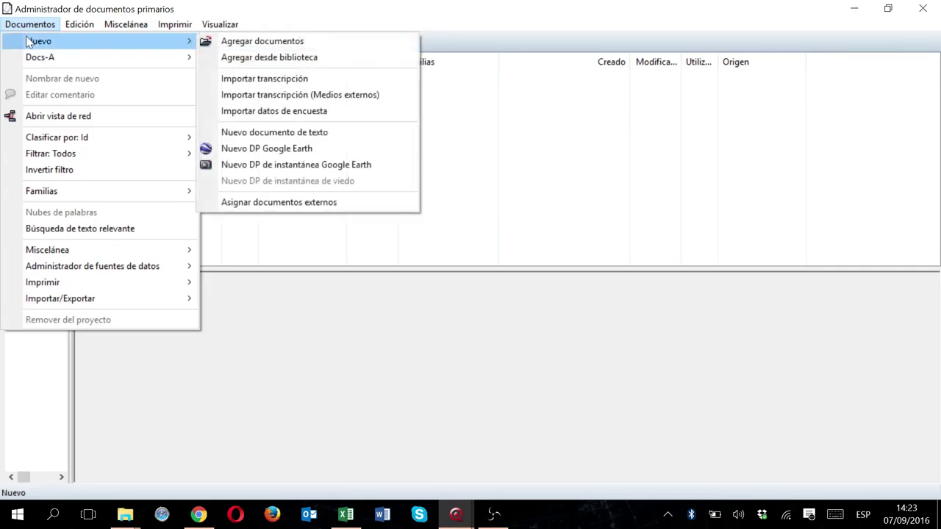
left_click(237, 41)
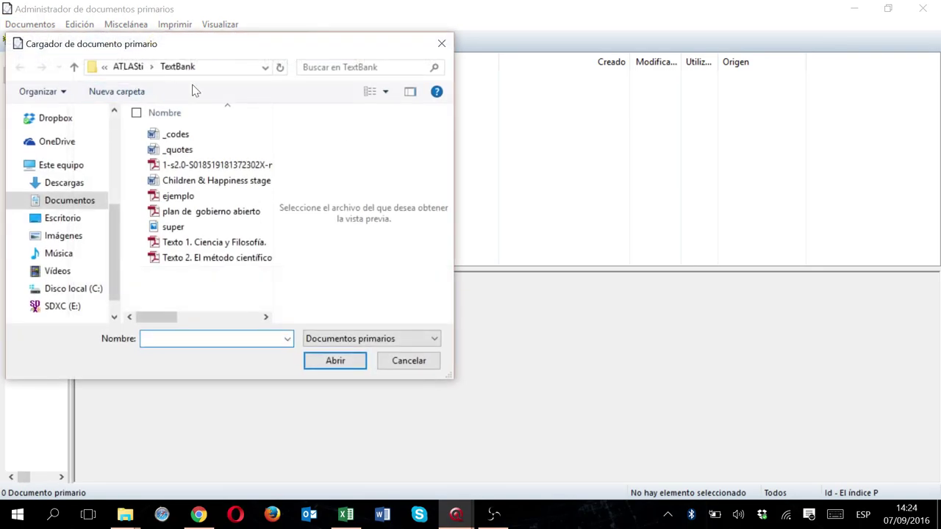
left_click(441, 44)
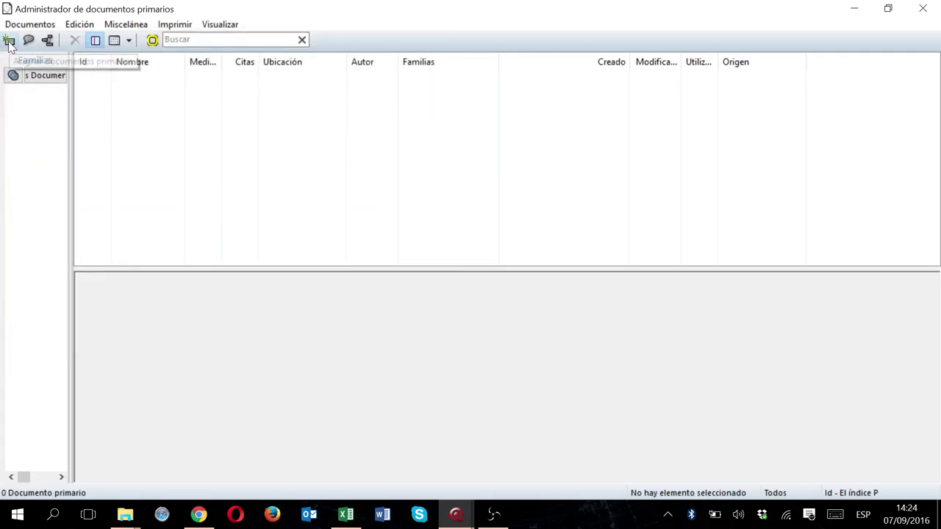
- Add the PDFs "Texto 1. Ciencia y Filosofía." and "Texto 2. El método científico y la nueva filosofía de la ciencia." from TextBank as primary documents
left_click(10, 43)
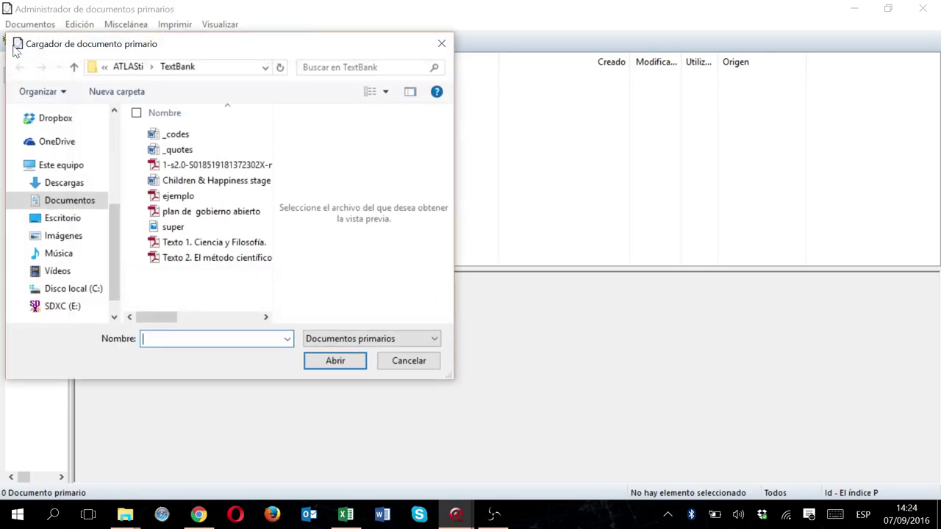
left_click(217, 248)
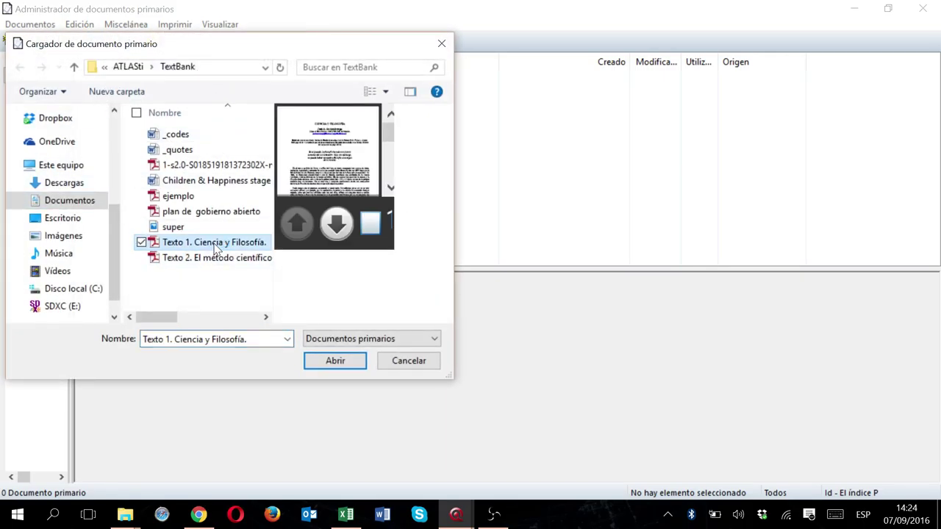
key("shift+Down")
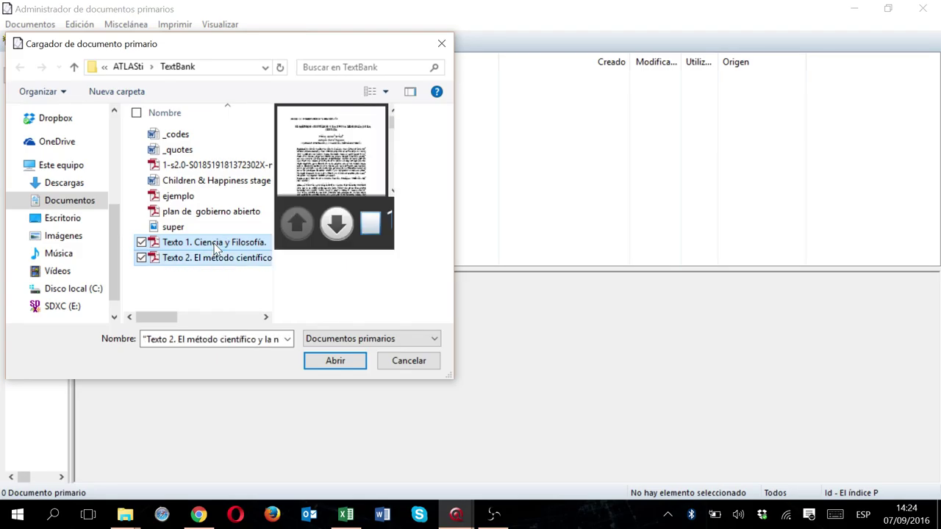
left_click(334, 361)
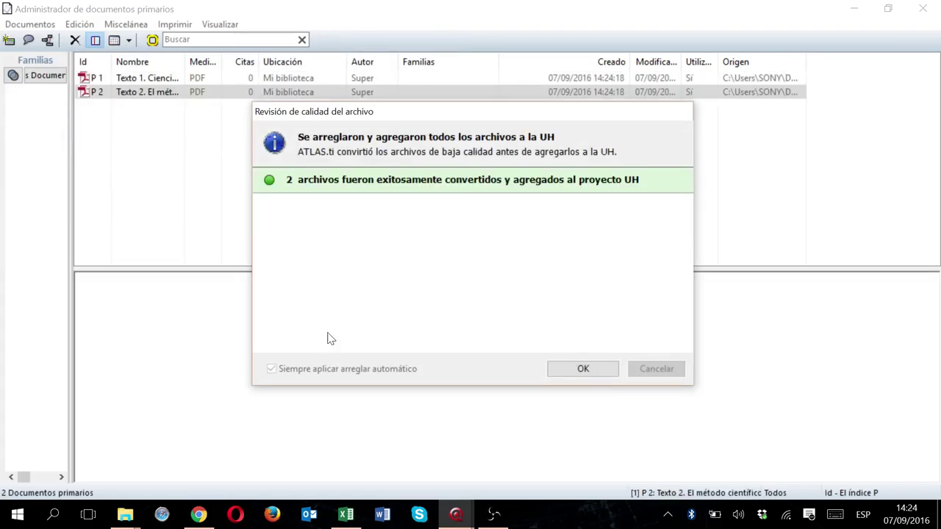
left_click(583, 369)
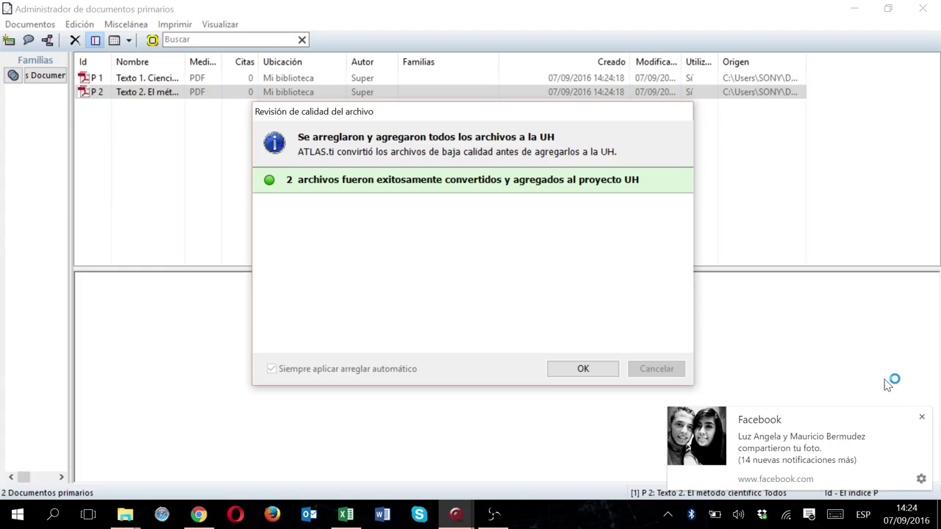
left_click(922, 417)
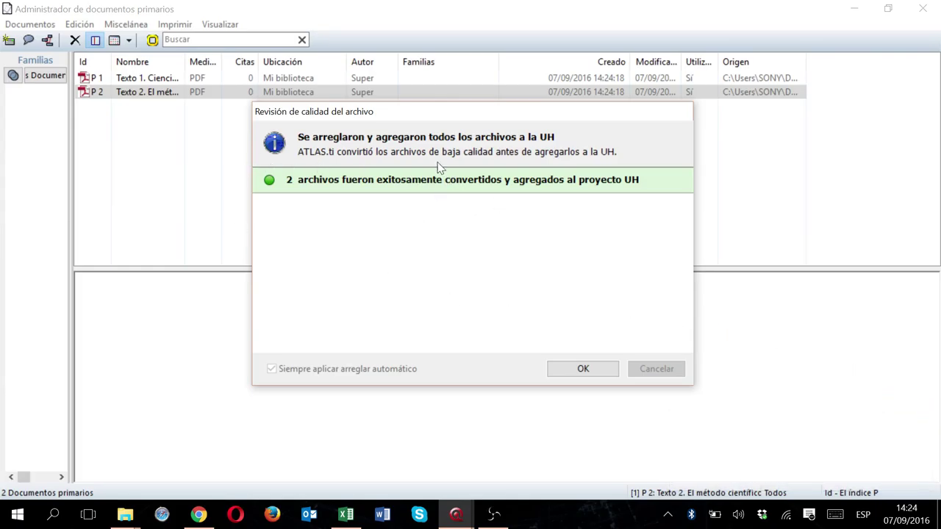
left_click(586, 369)
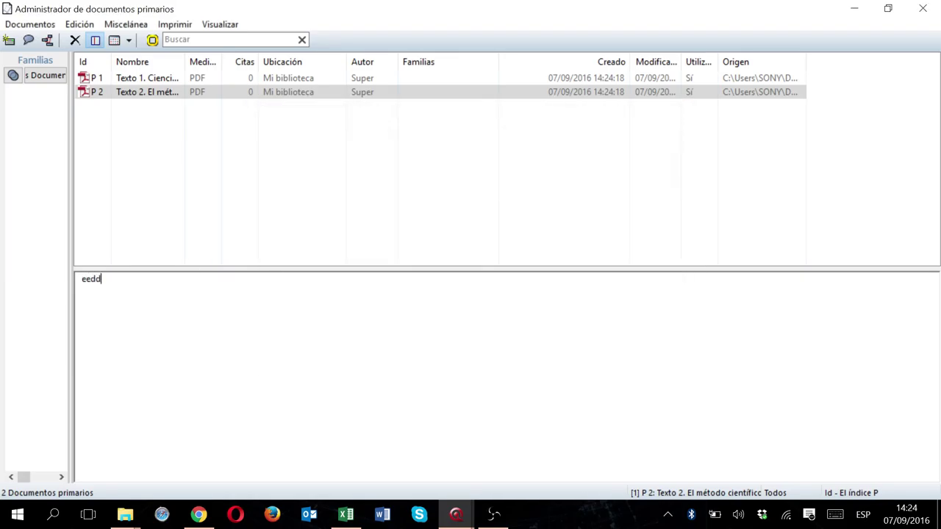
- Clear the stray comment "eedd" from the Texto 2 document and close the documents manager, saving the changes
left_click(165, 80)
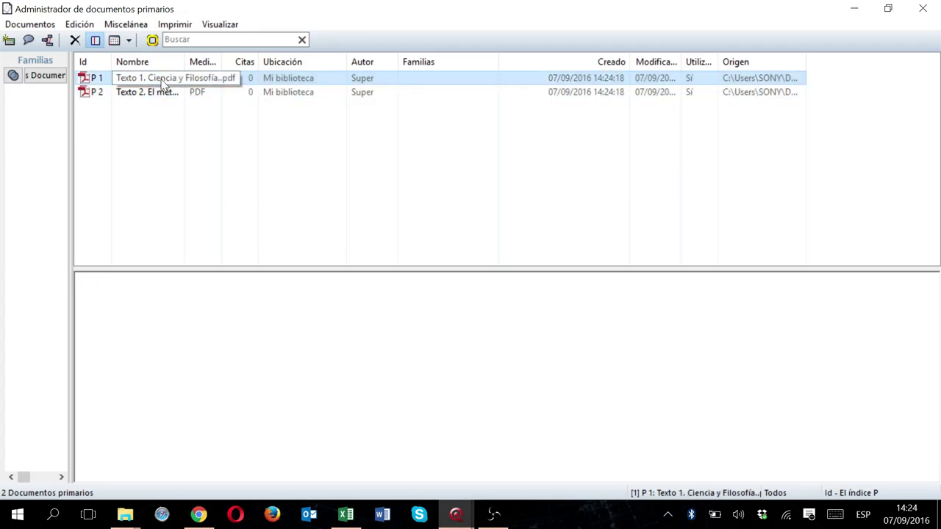
left_click(164, 92)
left_click(166, 80)
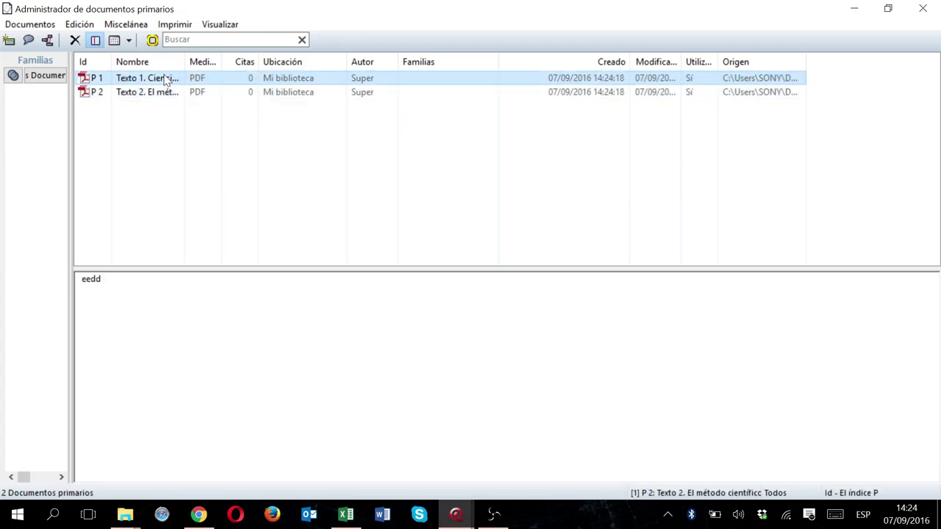
left_click(161, 93)
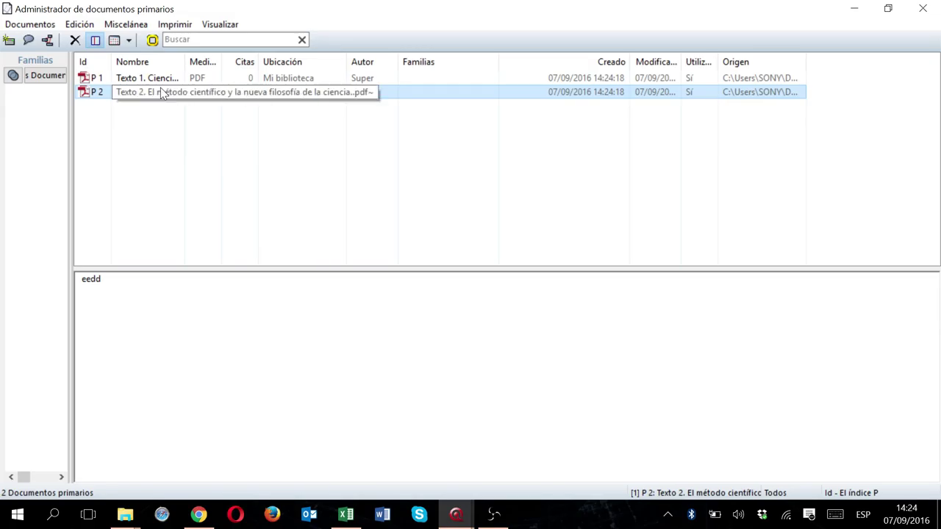
left_click(103, 279)
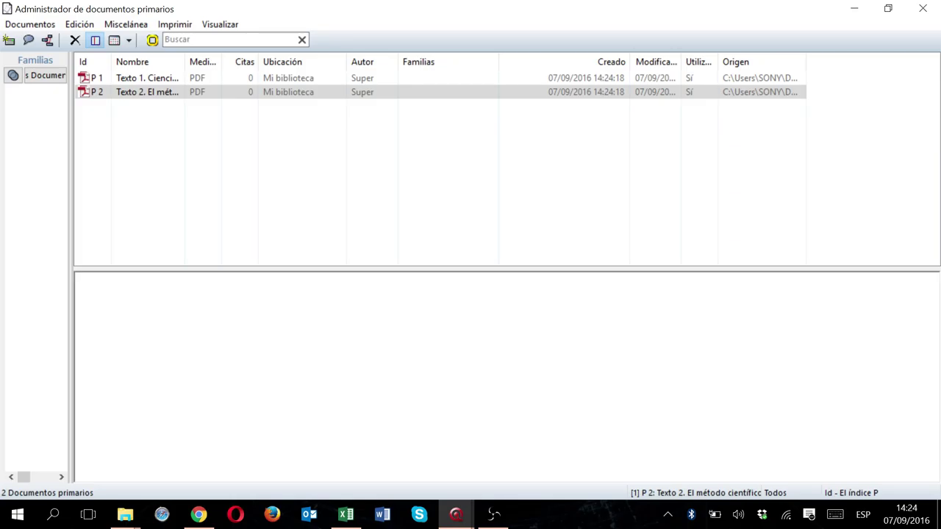
left_click(923, 13)
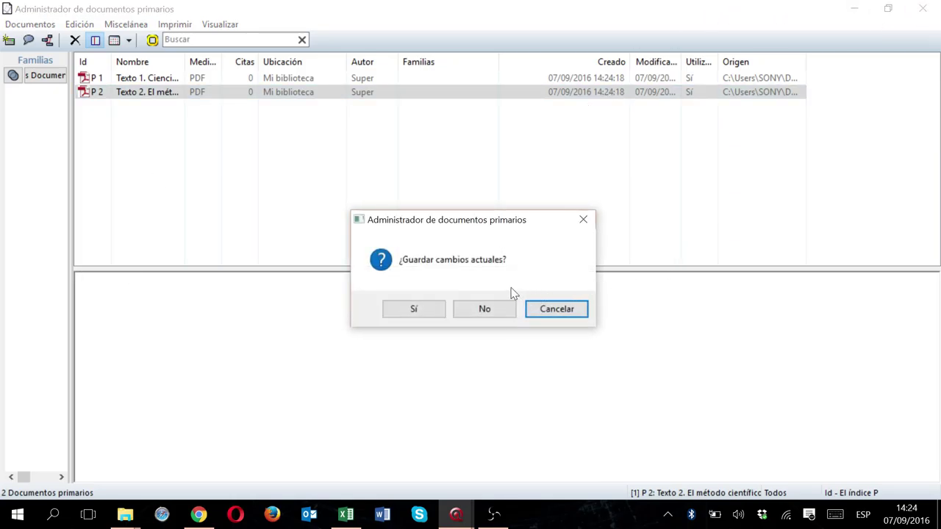
left_click(415, 310)
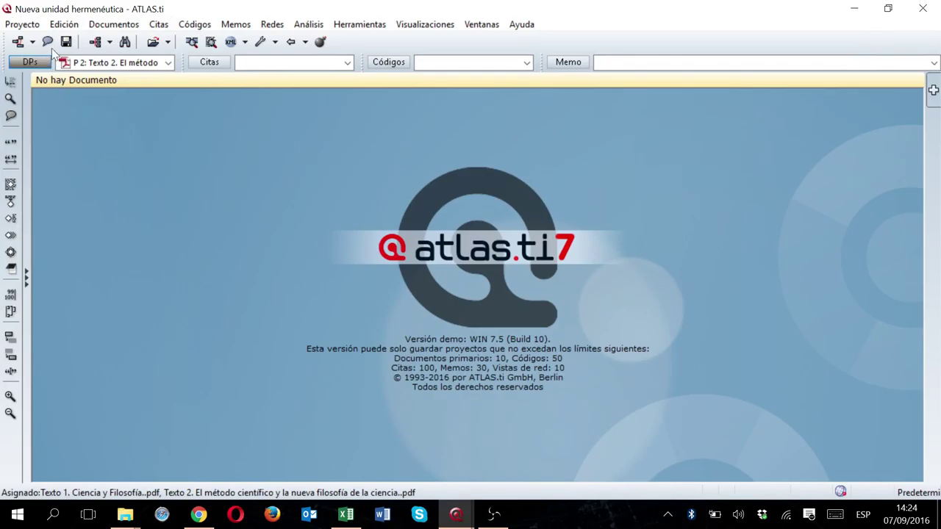
- Display Texto 1 and Texto 2 side by side in separate document regions and add a third, empty region
left_click(167, 62)
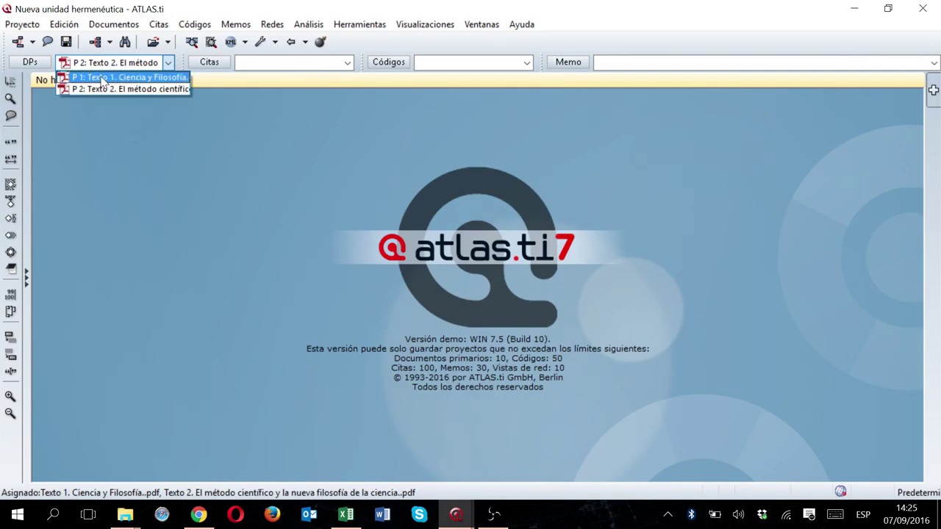
left_click(101, 81)
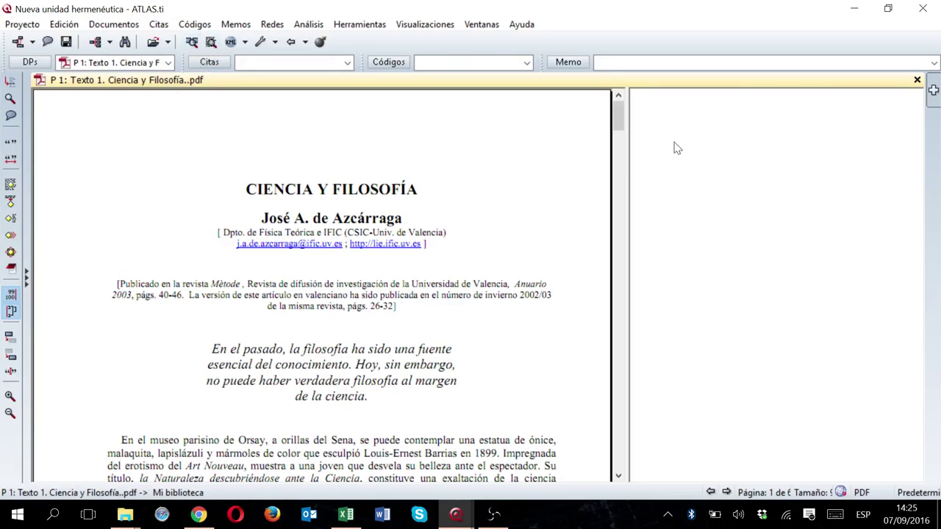
left_click(933, 91)
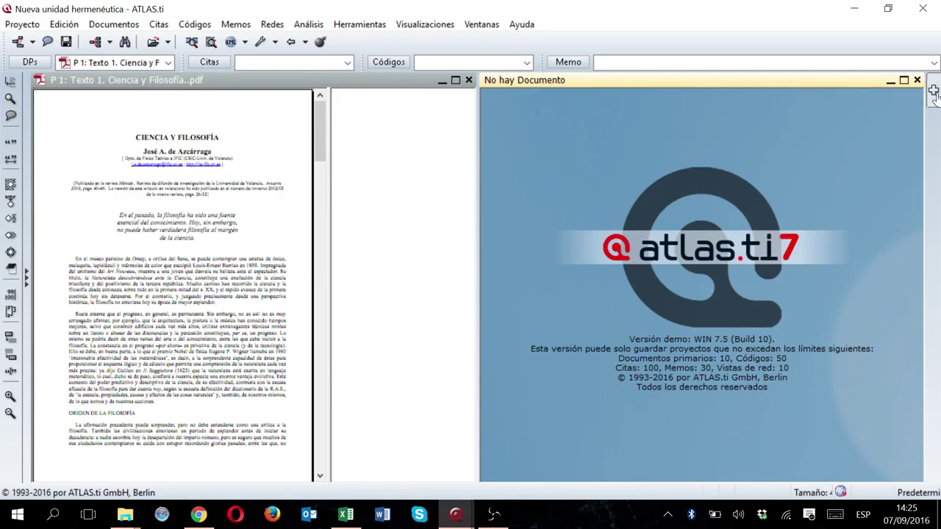
left_click(169, 62)
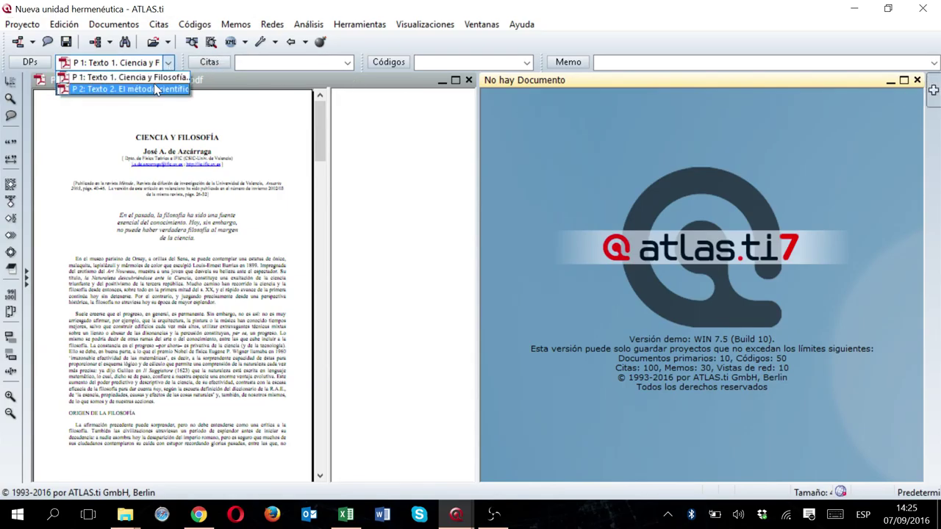
left_click(154, 83)
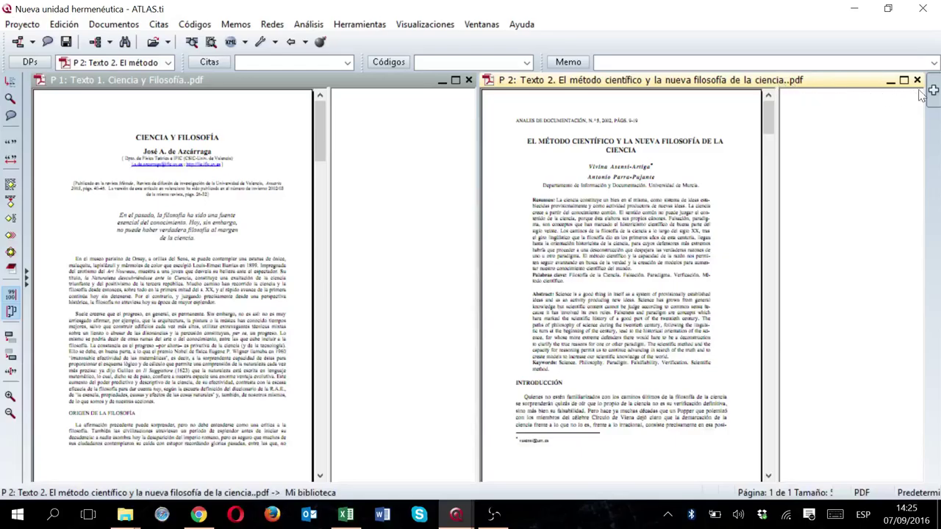
left_click(934, 91)
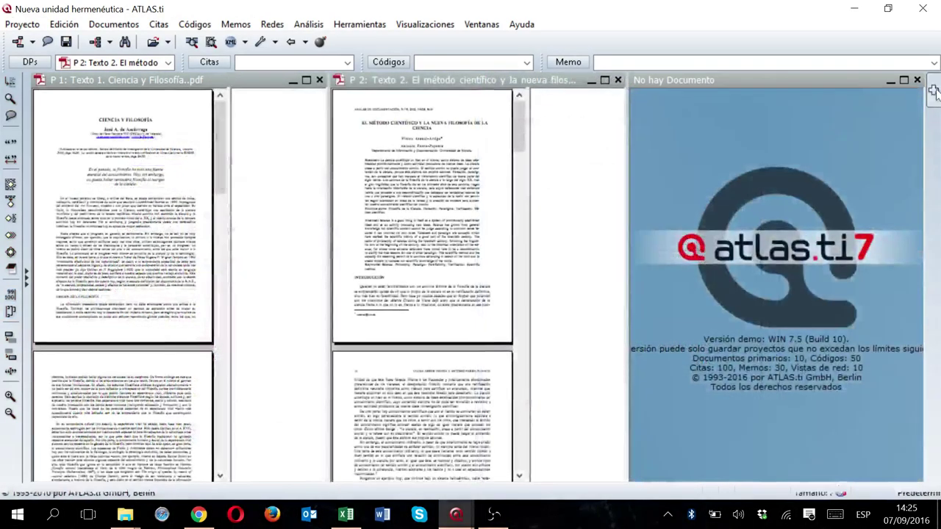
- Close the extra document regions, including the Texto 2 region, leaving only Texto 1 displayed
left_click(934, 91)
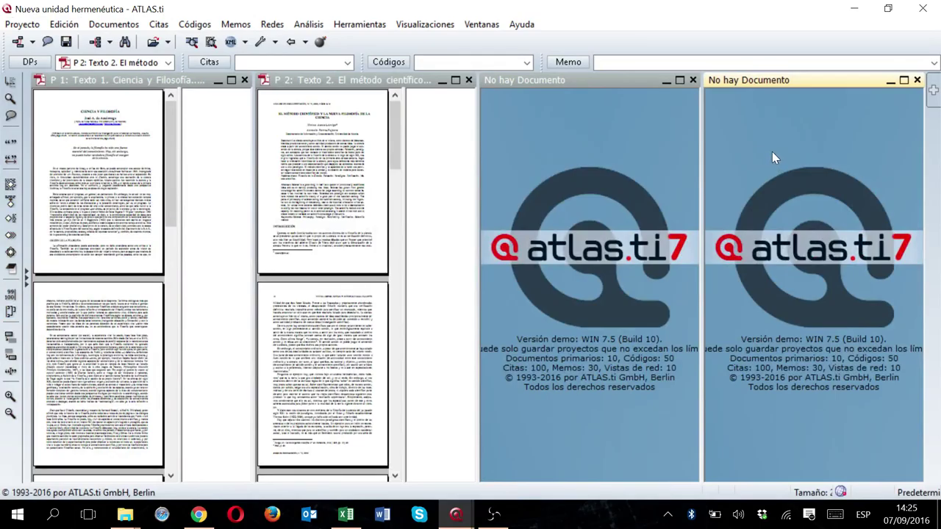
left_click(917, 80)
left_click(917, 80)
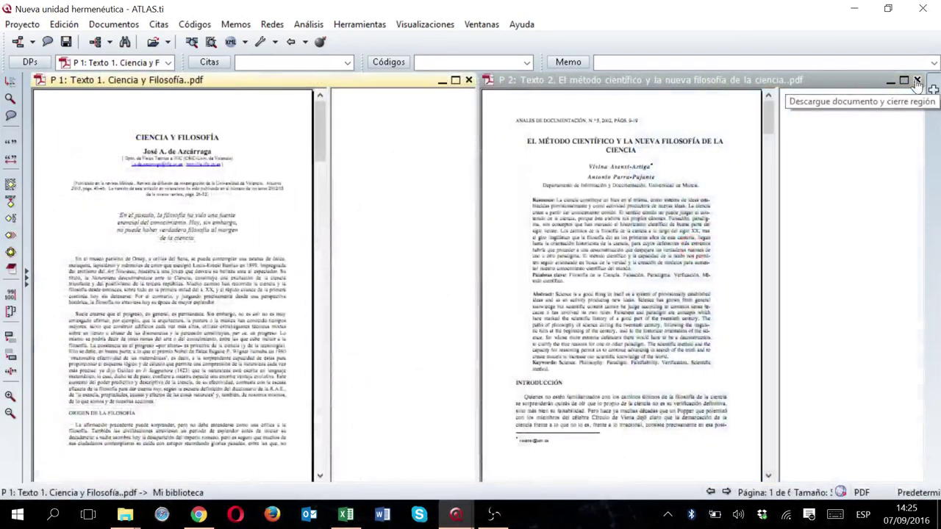
left_click(917, 80)
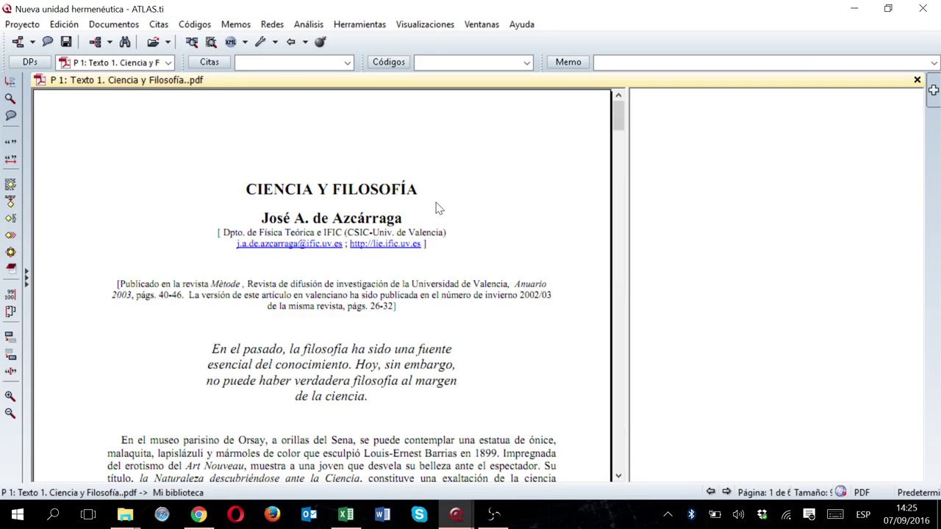
- Create a free quotation from the italic epigraph in Texto 1, starting "En el pasado, la filosofía ha sido una fuente"
scroll(368, 274, "down", 1)
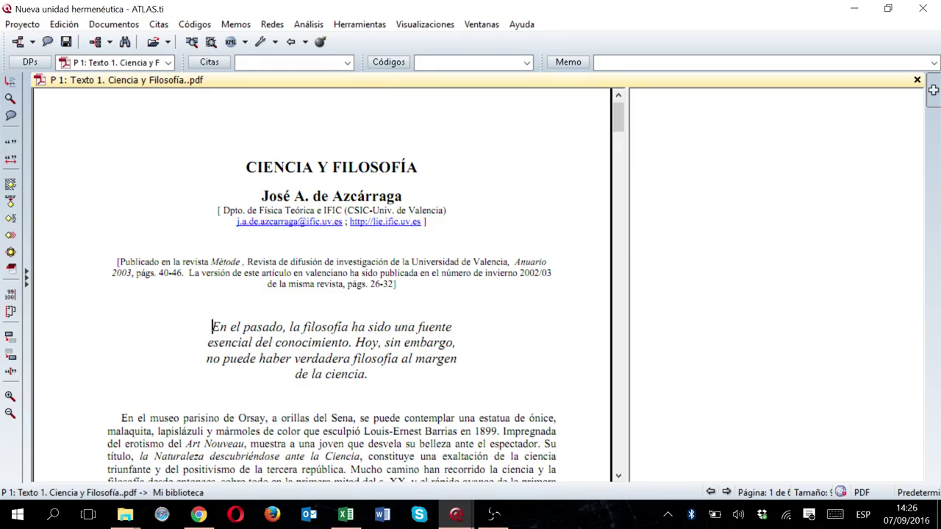
left_click_drag(211, 327, 368, 375)
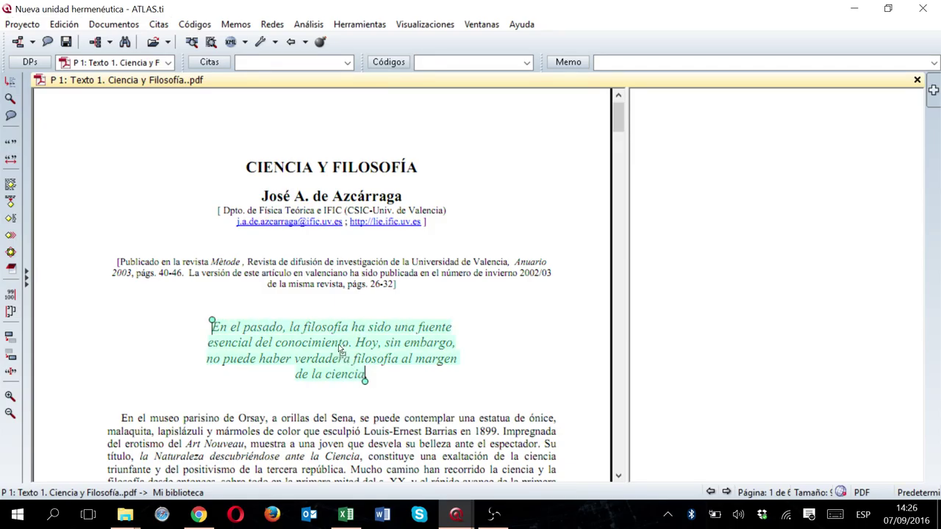
right_click(338, 345)
left_click(366, 353)
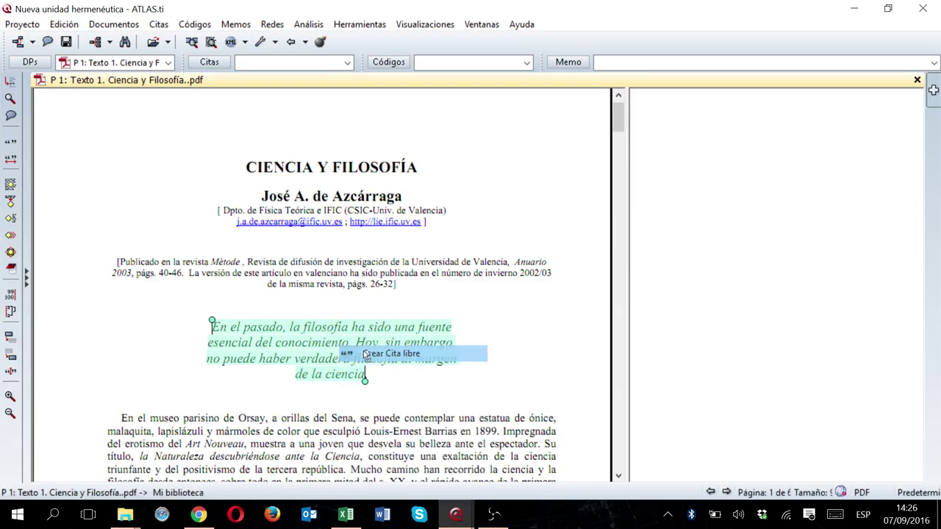
left_click(349, 314)
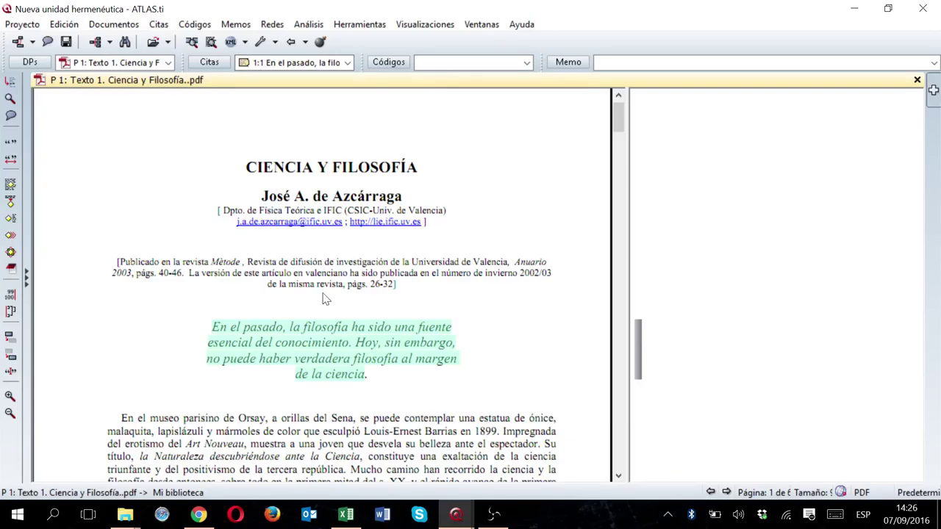
- Code the epigraph quotation with the new open codes CONOCIMIENTO, FILOSOFÍA and CIENCIA
left_click(332, 340)
right_click(333, 332)
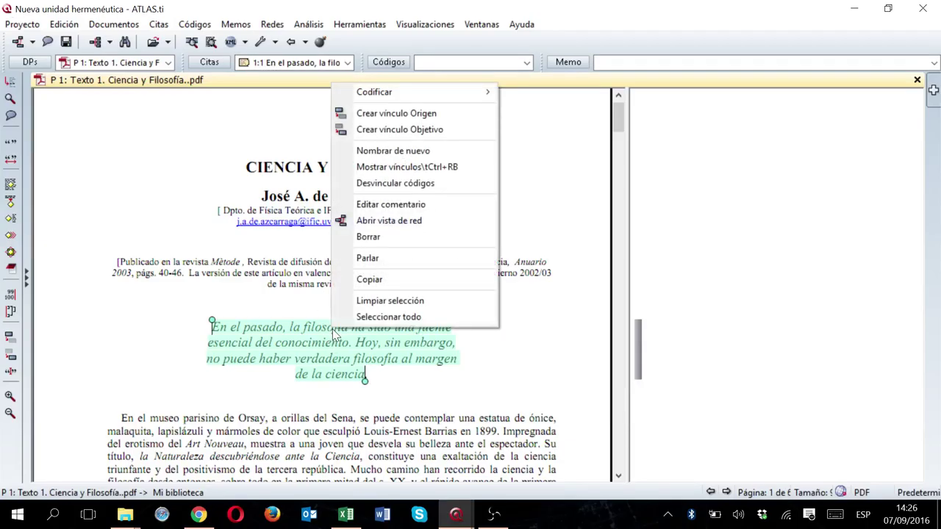
mouse_move(392, 89)
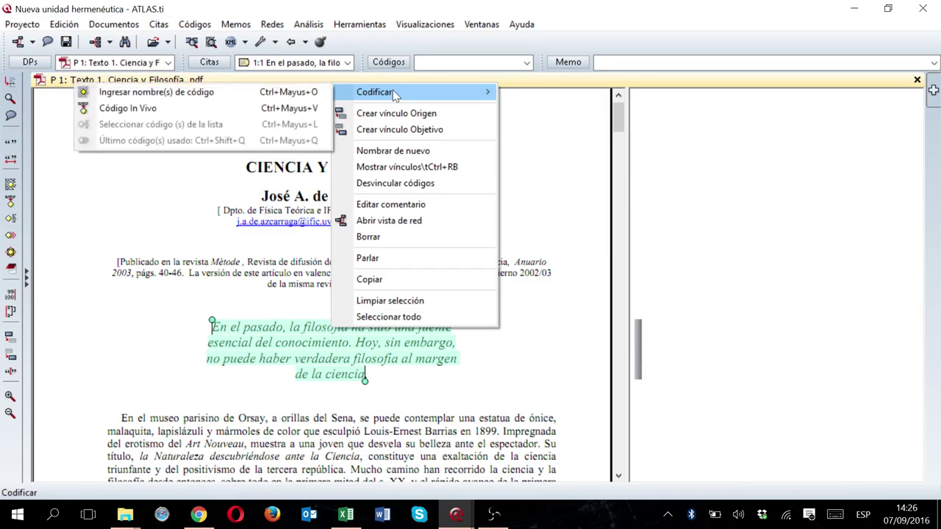
left_click(219, 94)
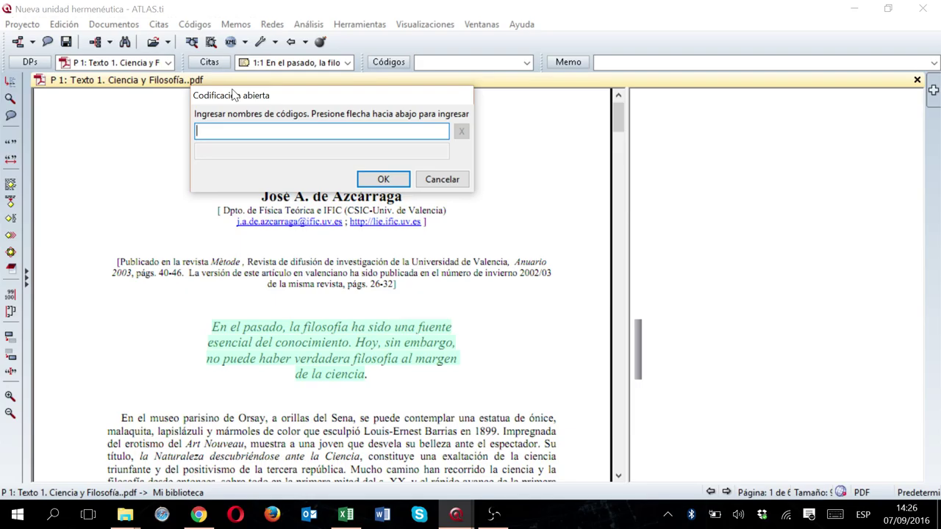
type("d")
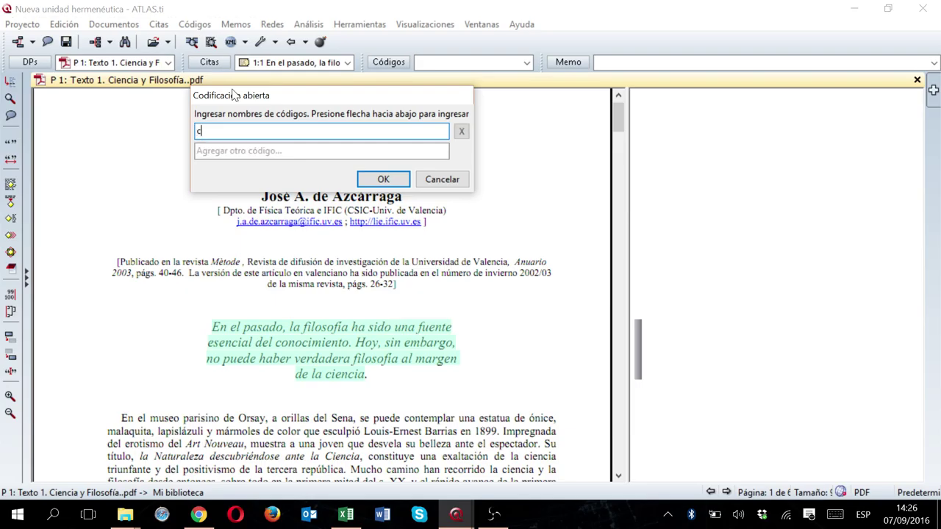
key("BackSpace")
type("l")
key("BackSpace")
type("CONOCIMIENTO")
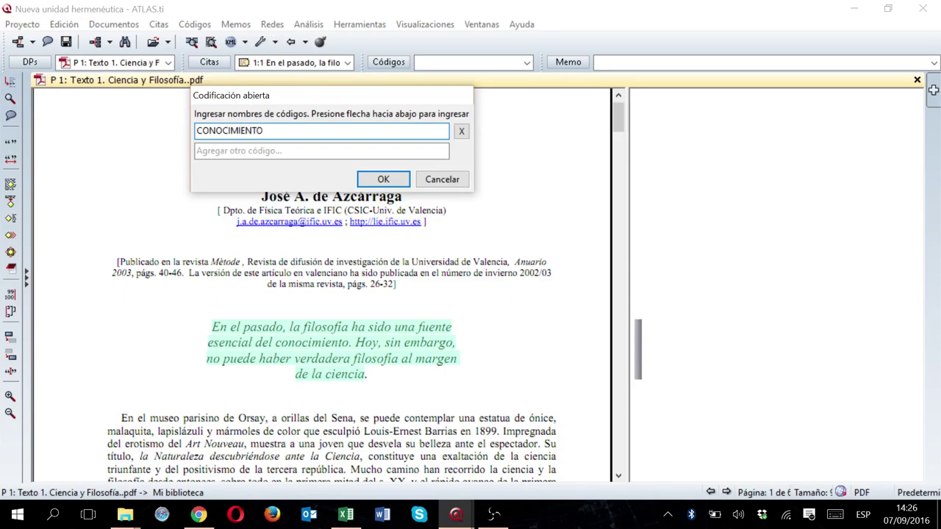
key("Down")
type("F")
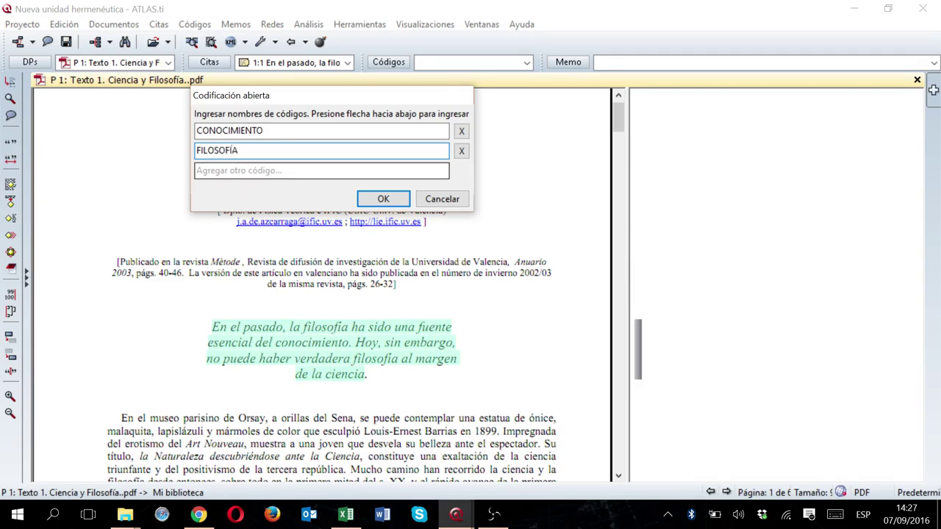
key("Down")
type("CI")
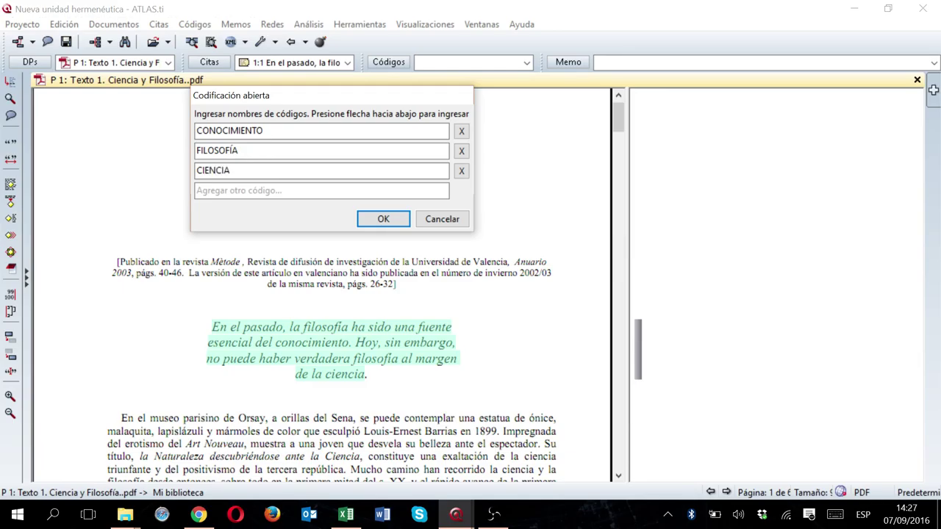
left_click(381, 220)
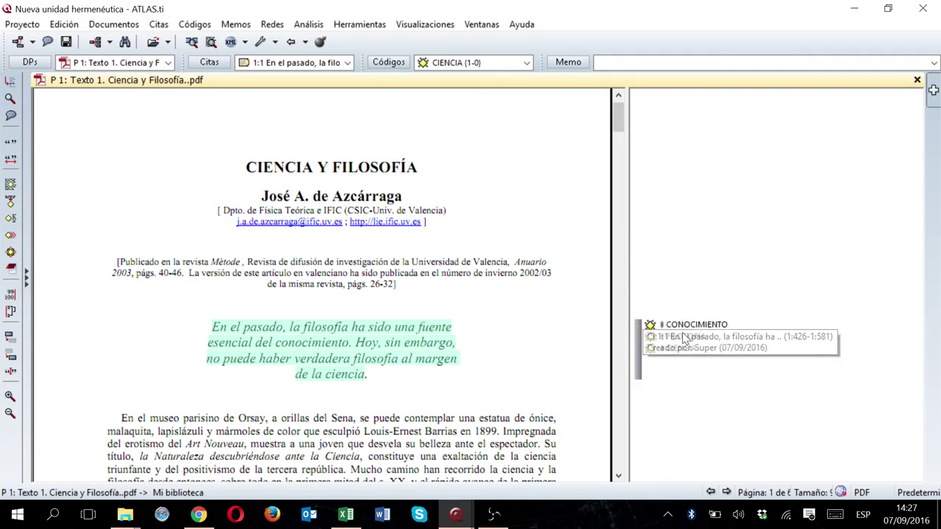
- Create a free quotation from the whole first body paragraph of Texto 1, starting "En el museo parisino de Orsay"
scroll(541, 350, "down", 2)
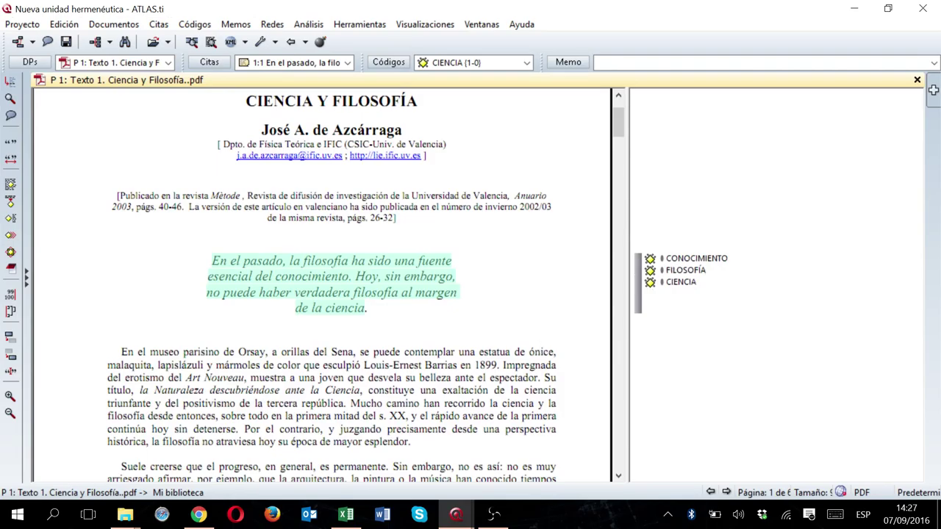
left_click_drag(121, 352, 410, 441)
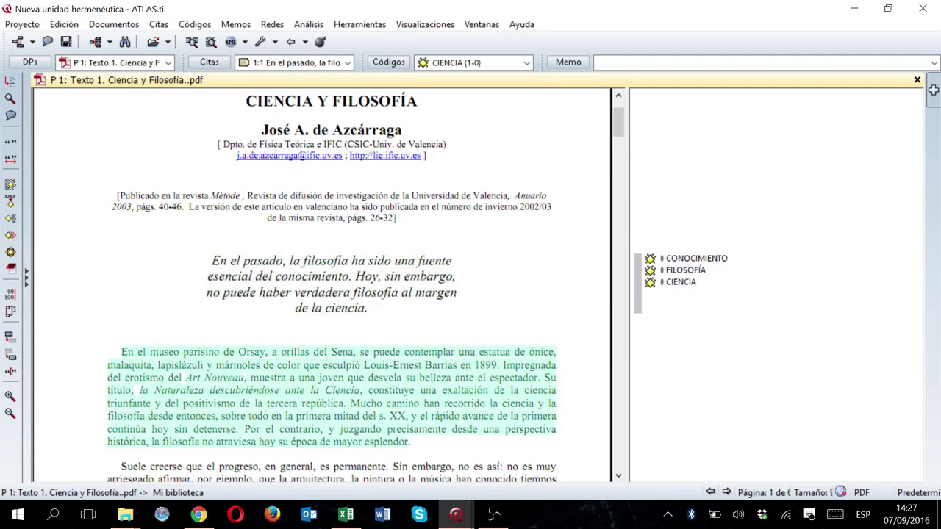
right_click(346, 383)
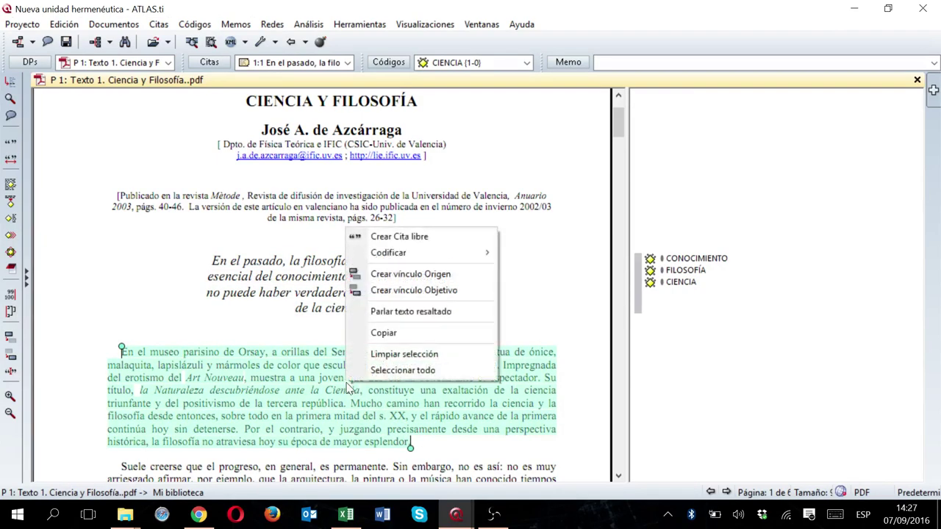
left_click(421, 236)
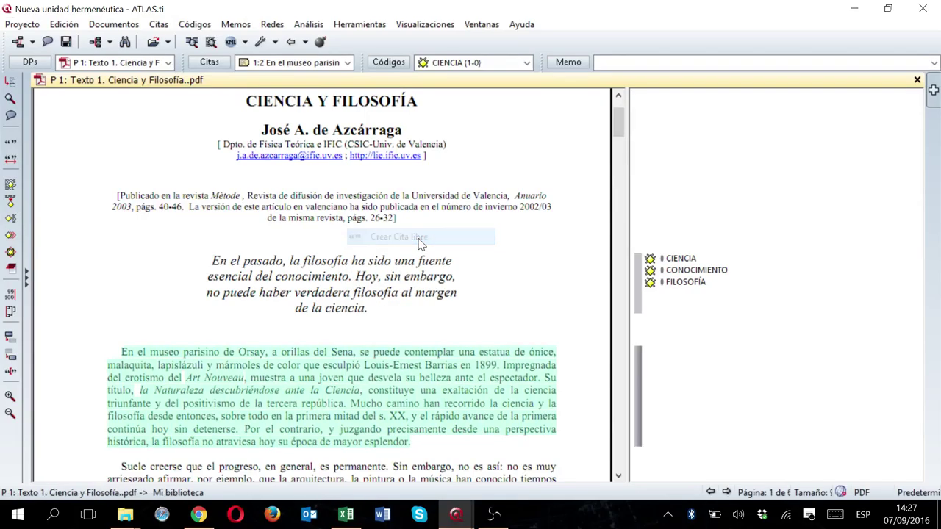
- Code the "En el museo parisino" quotation with the new open codes ESCUELAS FILOSOFICAS, ESTUDIOS and DISCIPLINAS
right_click(417, 360)
right_click(367, 370)
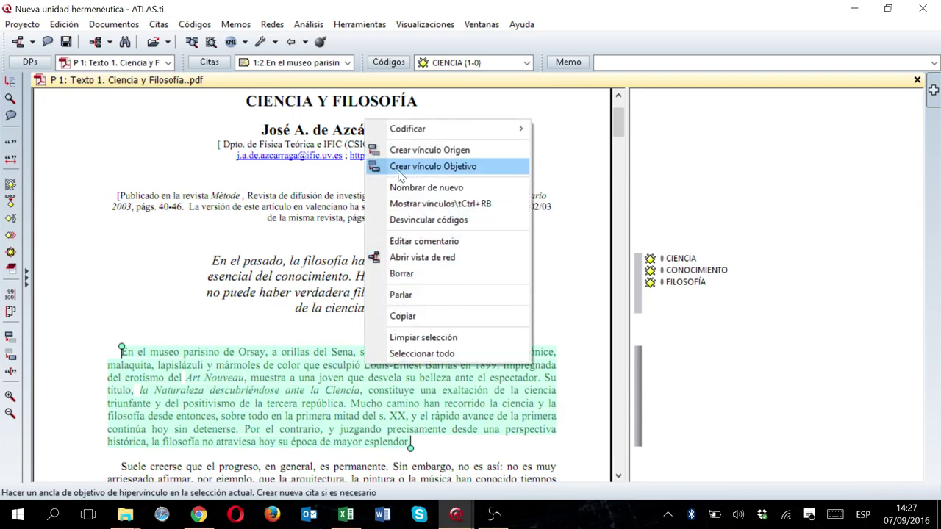
mouse_move(409, 129)
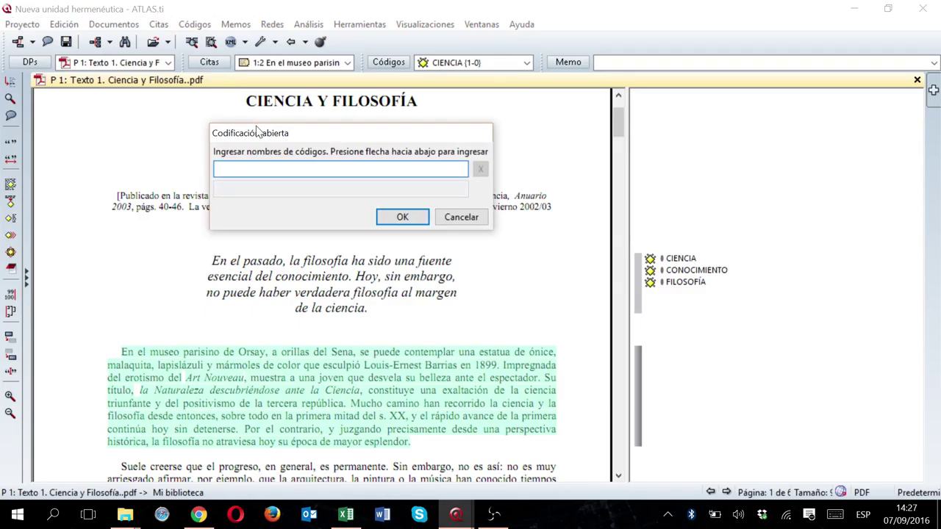
type("E")
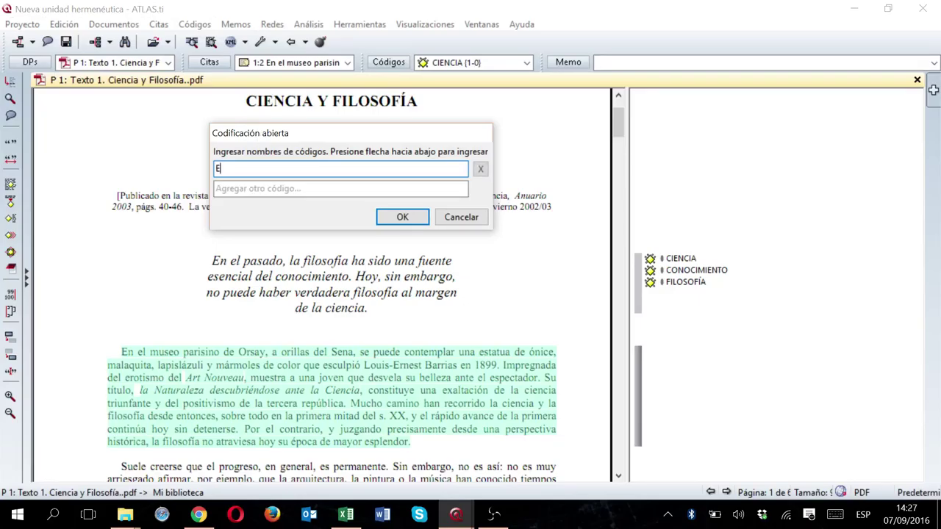
type("SCUELAS FILOSOFICAS")
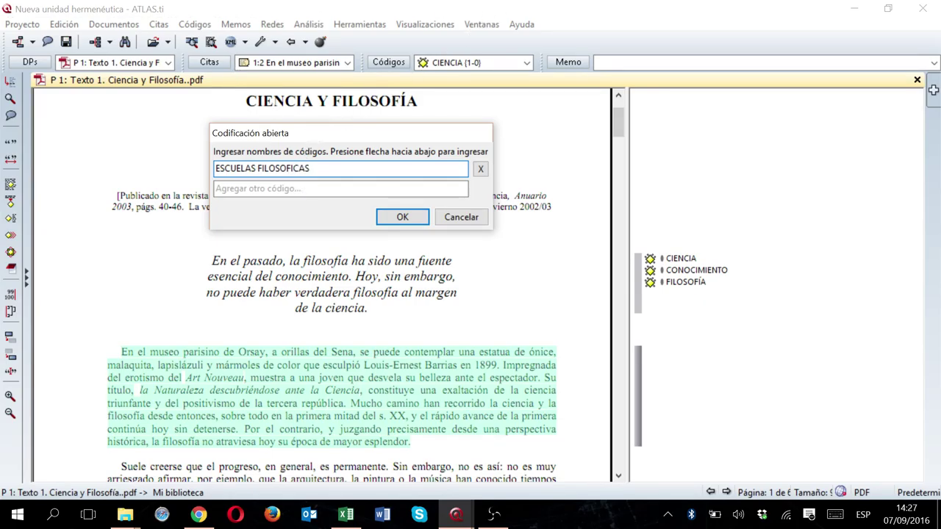
left_click(279, 191)
type("EST")
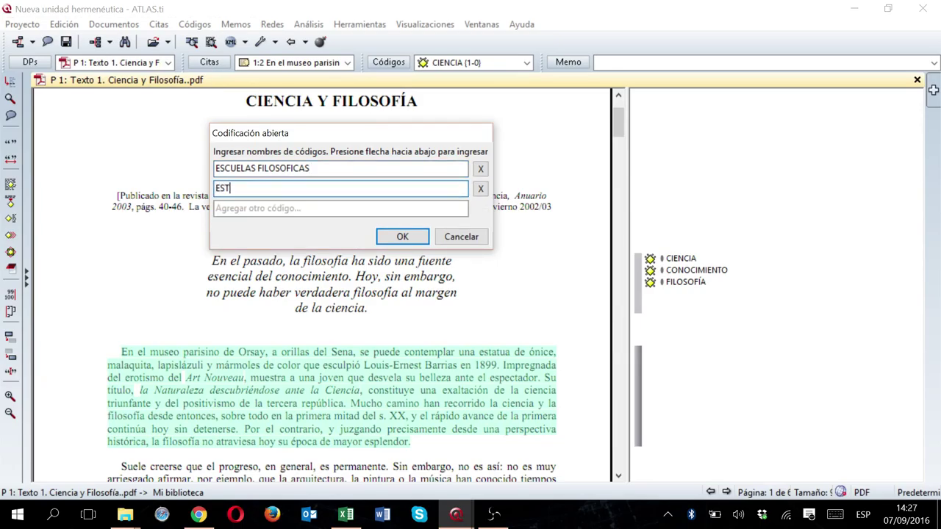
type("UDIOS")
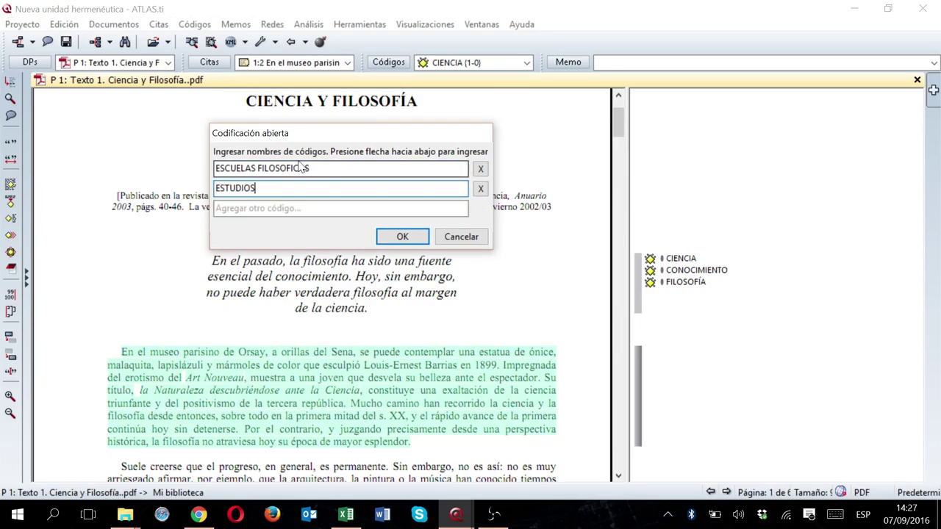
key("Down")
type("DIS")
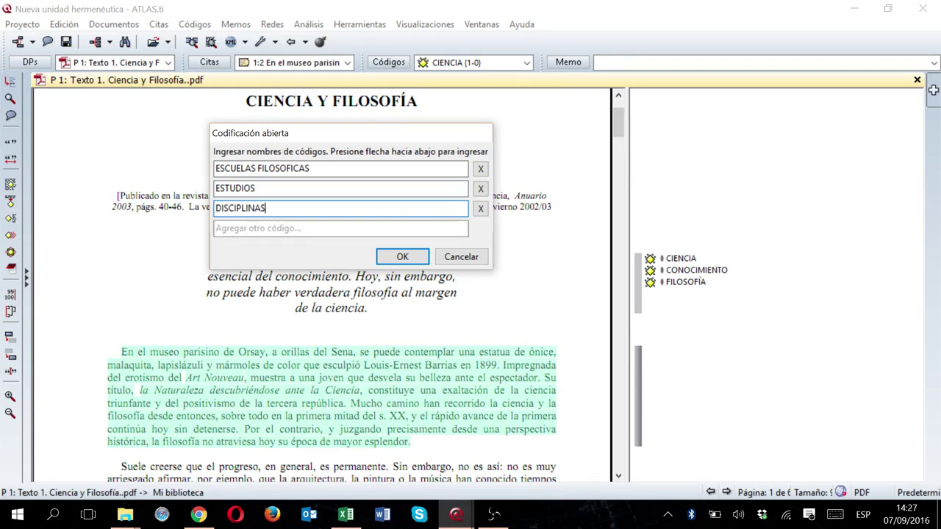
left_click(402, 257)
- Assign the existing code CIENCIA from the code list to the "En el museo parisino" quotation
right_click(359, 391)
mouse_move(437, 154)
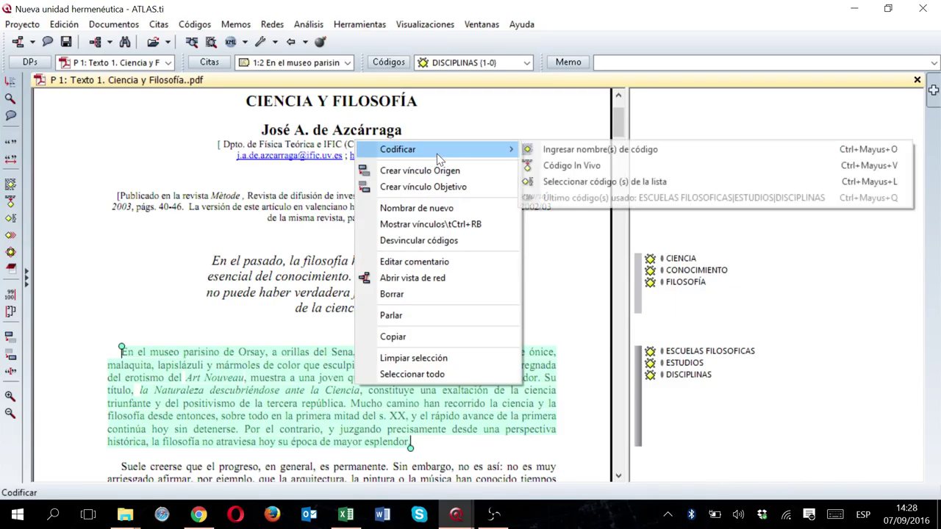
left_click(574, 183)
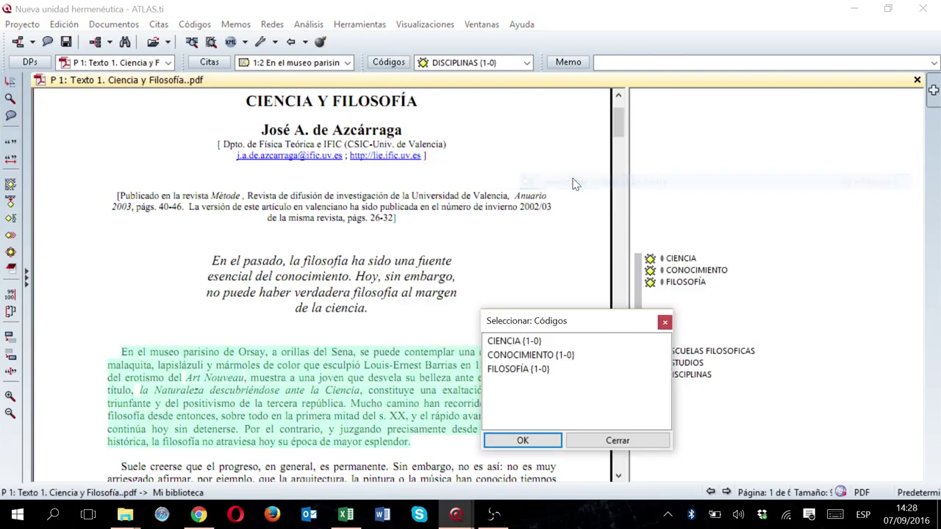
left_click(528, 346)
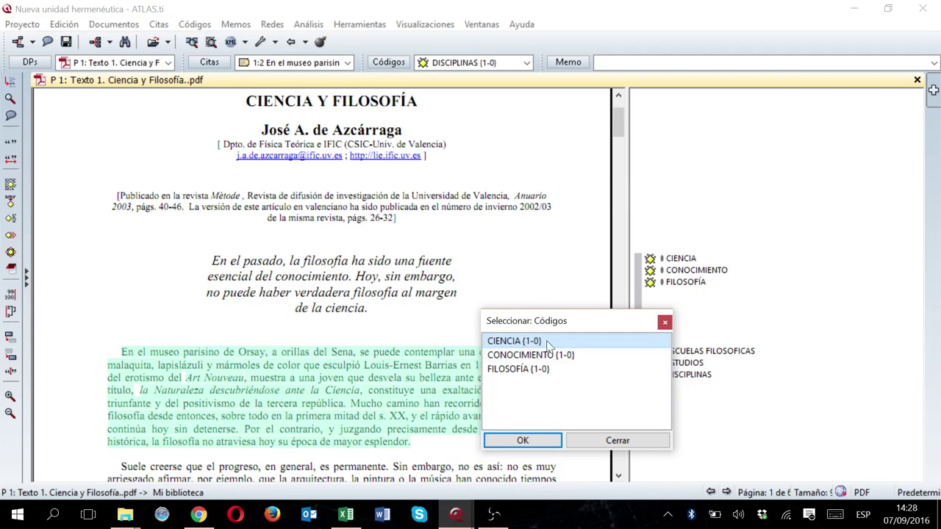
left_click(522, 441)
left_click(525, 441)
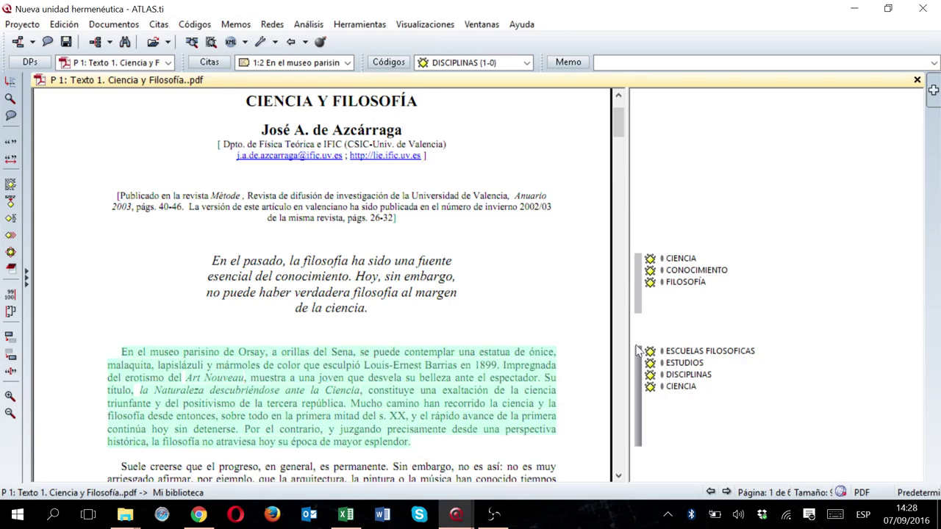
left_click(676, 387)
- Display Texto 2 and create a free quotation from its full "Resumen" paragraph
left_click(168, 65)
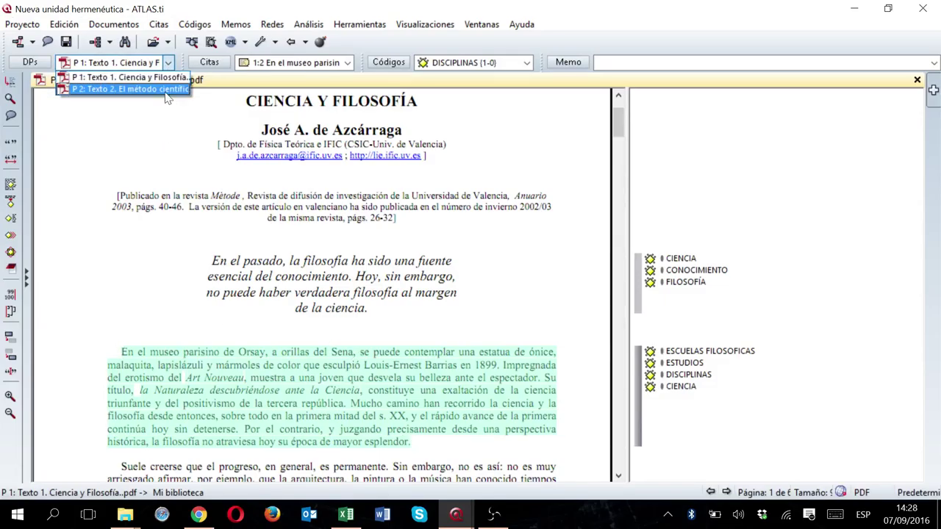
left_click(163, 89)
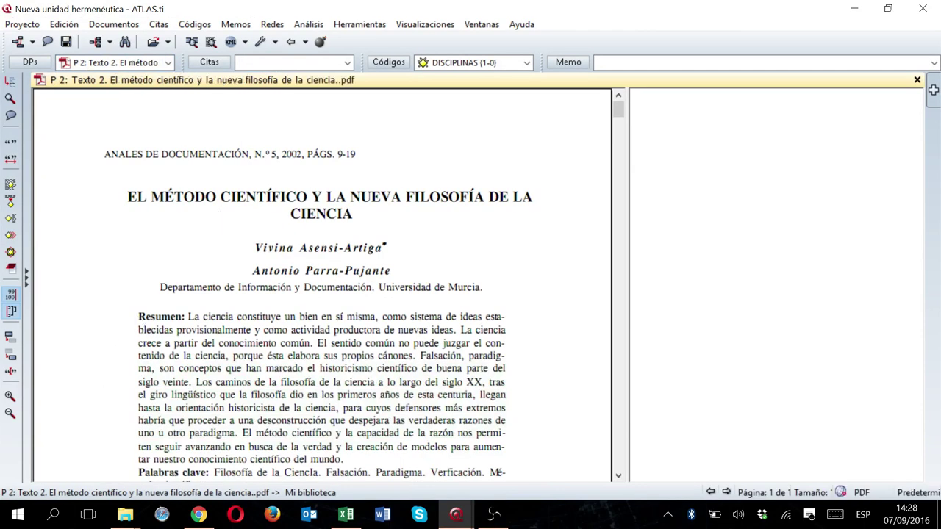
left_click_drag(147, 317, 343, 461)
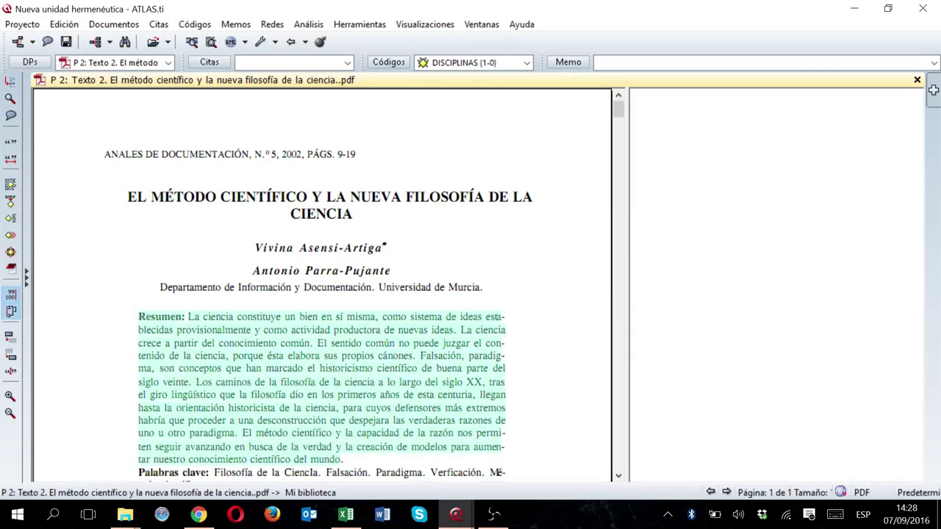
right_click(183, 335)
left_click(220, 339)
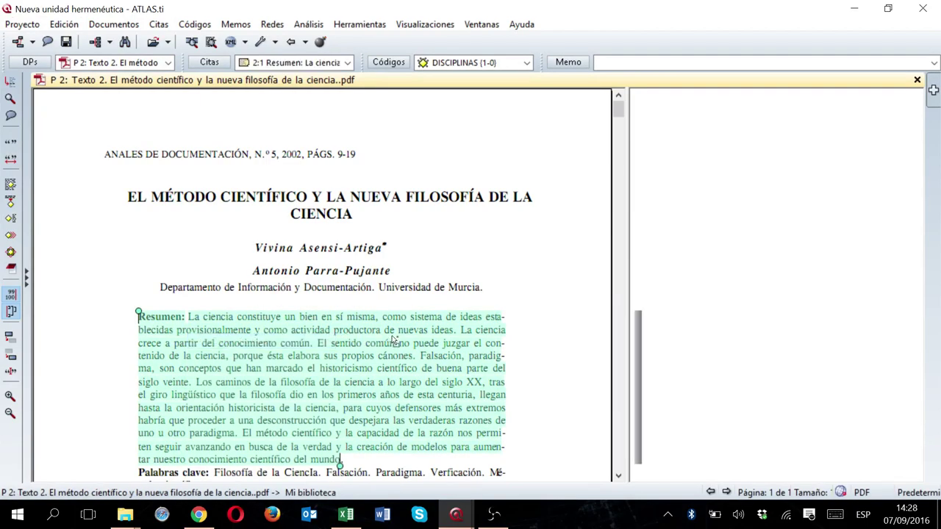
- Code the "Resumen" quotation of Texto 2 with the existing codes CIENCIA, DISCIPLINAS, ESTUDIOS and FILOSOFÍA from the code list
right_click(394, 340)
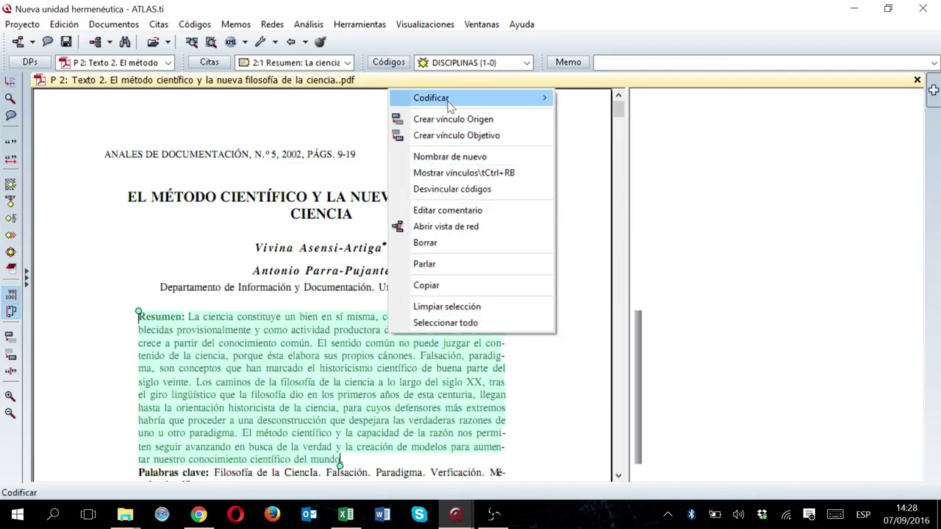
mouse_move(450, 105)
left_click(334, 131)
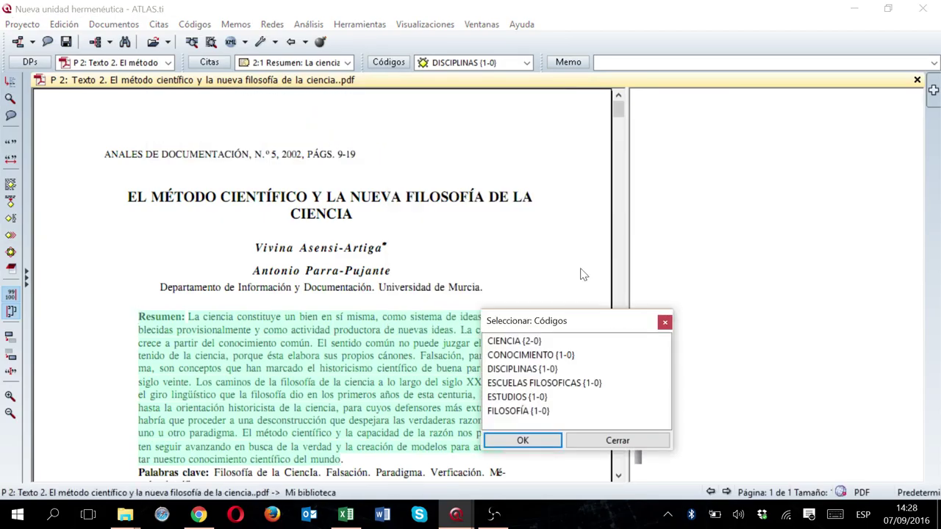
left_click(539, 370)
left_click(533, 397)
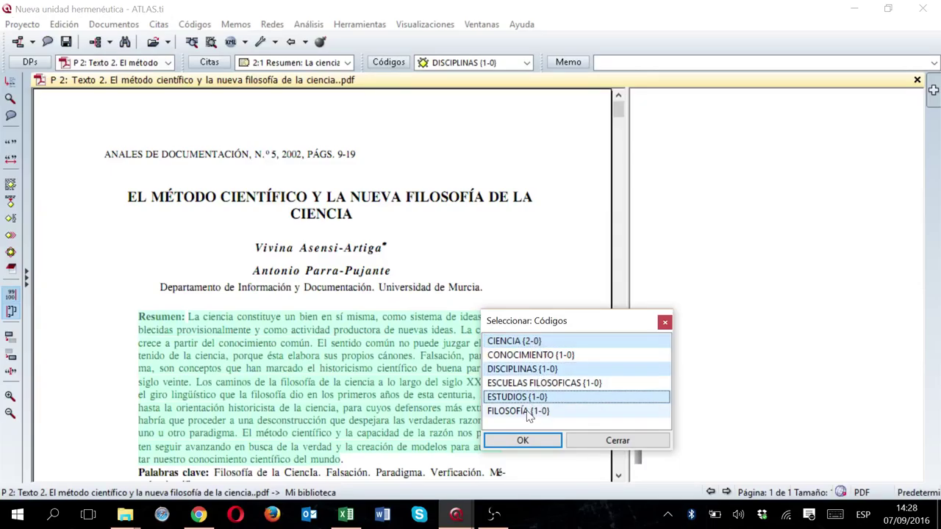
left_click(528, 412)
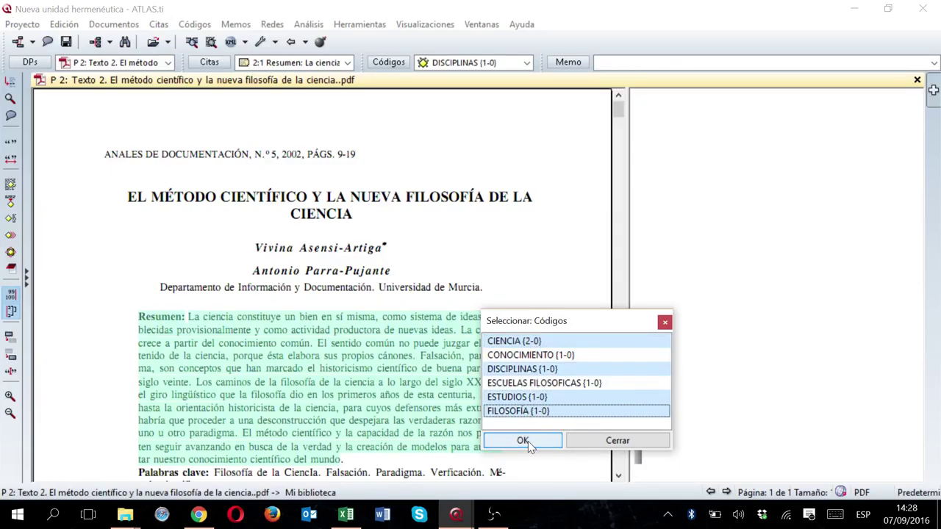
left_click(523, 440)
- Create a free quotation from the keyword list after "Palabras clave:", from "Filosofía de la Ciencia" through "Método científico"
scroll(474, 312, "down", 3)
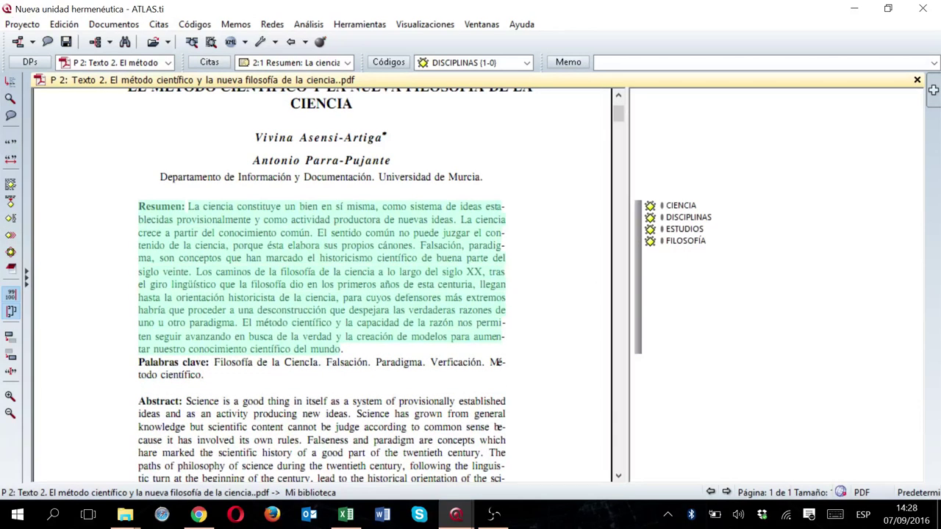
left_click(498, 361)
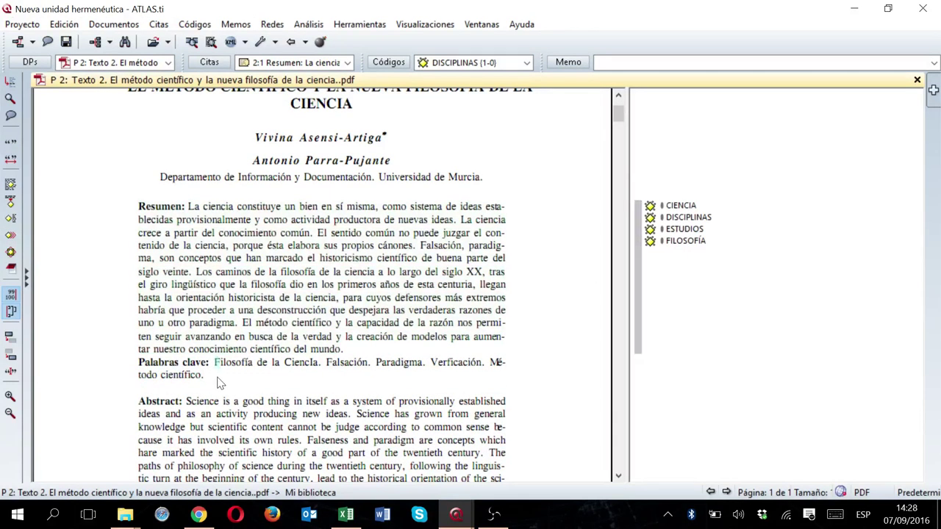
left_click_drag(218, 383, 204, 377)
right_click(222, 365)
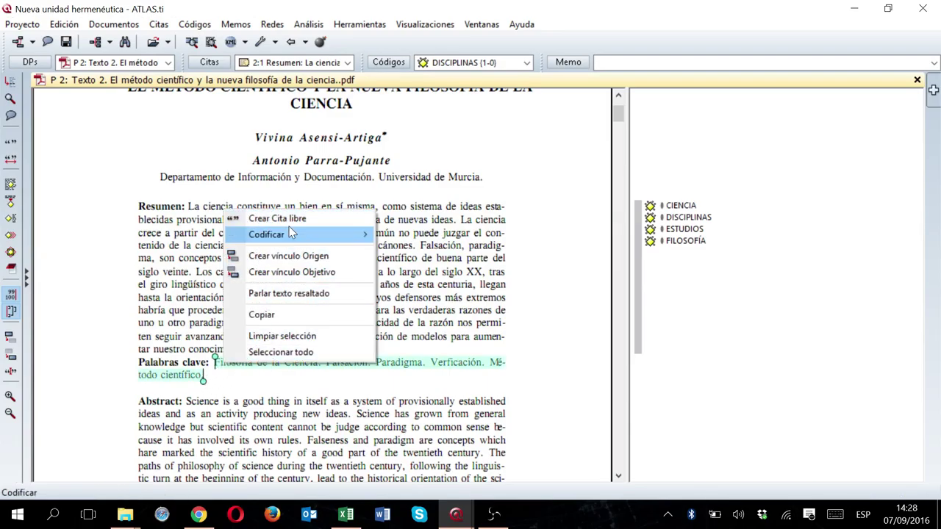
left_click(290, 220)
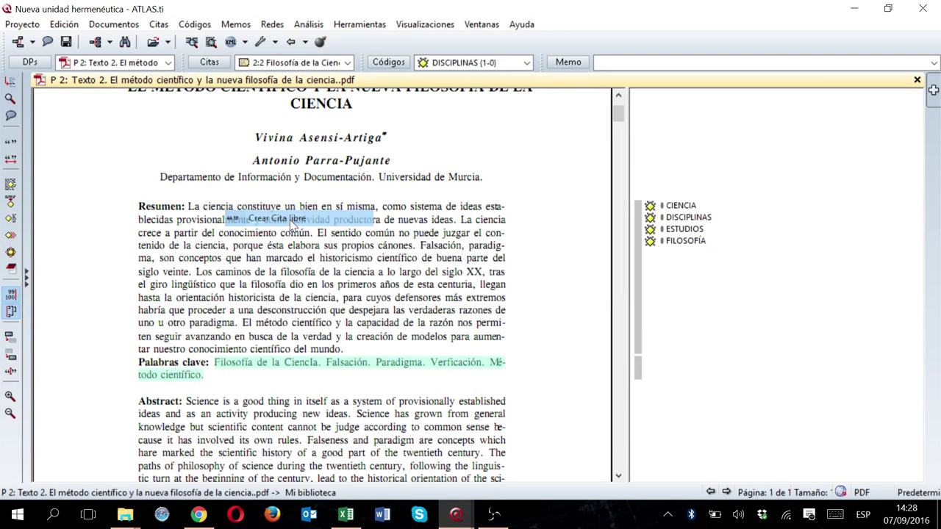
- Code the "Palabras clave" quotation with the existing codes CIENCIA, CONOCIMIENTO, ESTUDIOS and FILOSOFÍA from the code list
right_click(244, 364)
mouse_move(316, 129)
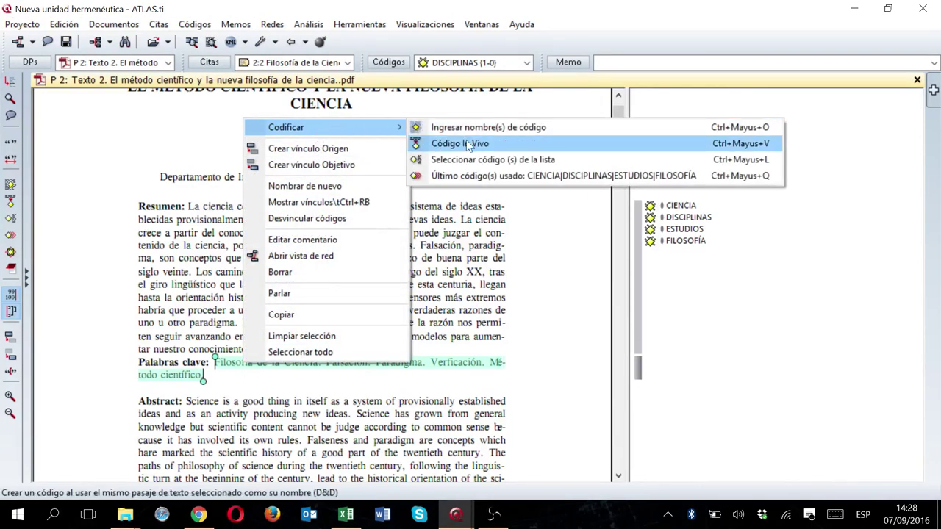
left_click(481, 161)
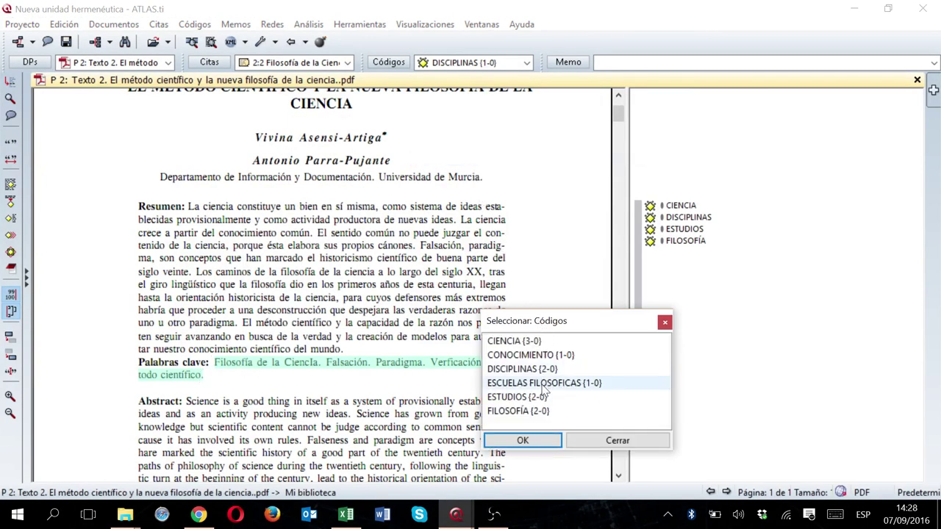
left_click(542, 340)
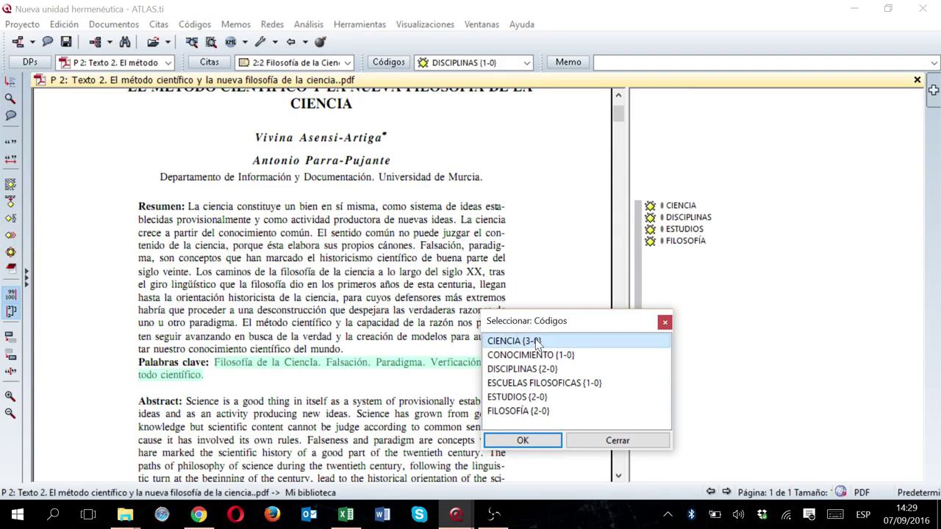
left_click(537, 356)
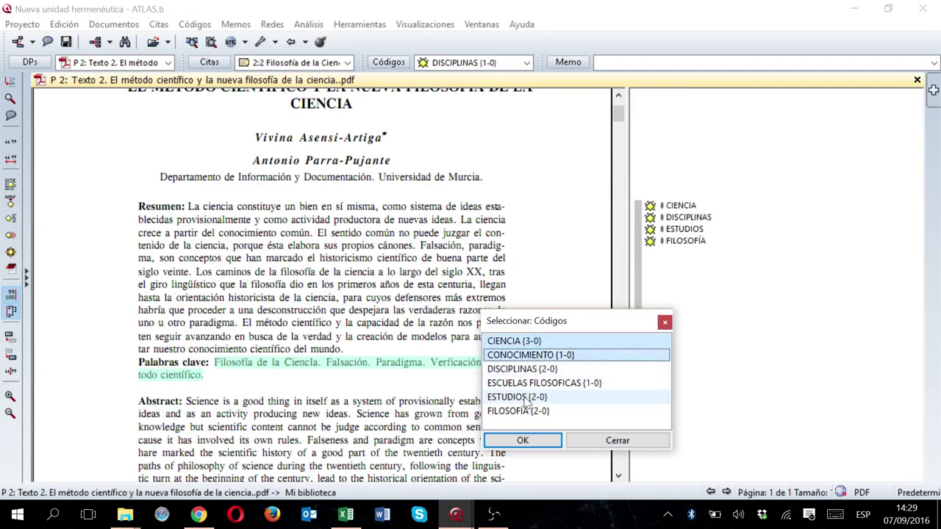
left_click(523, 398)
left_click(519, 411)
left_click(523, 440)
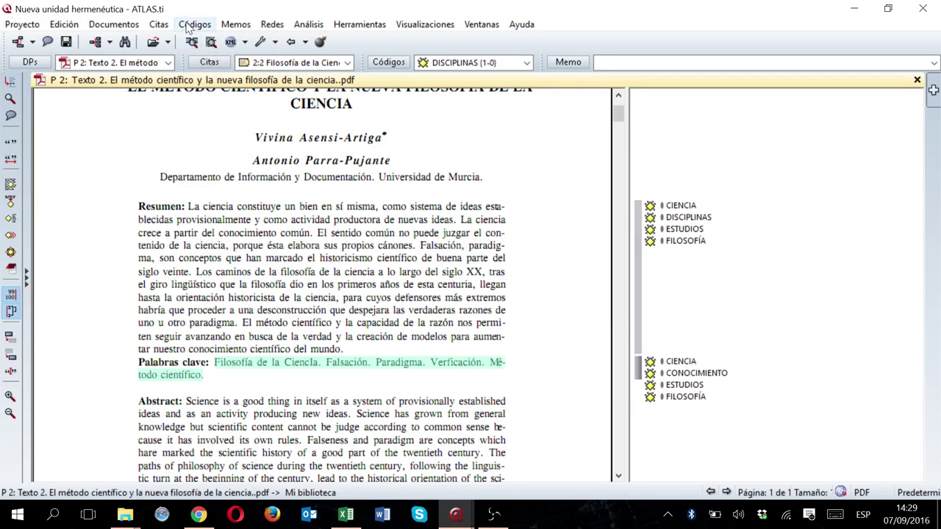
- Open the code family manager and maximize its window
left_click(193, 24)
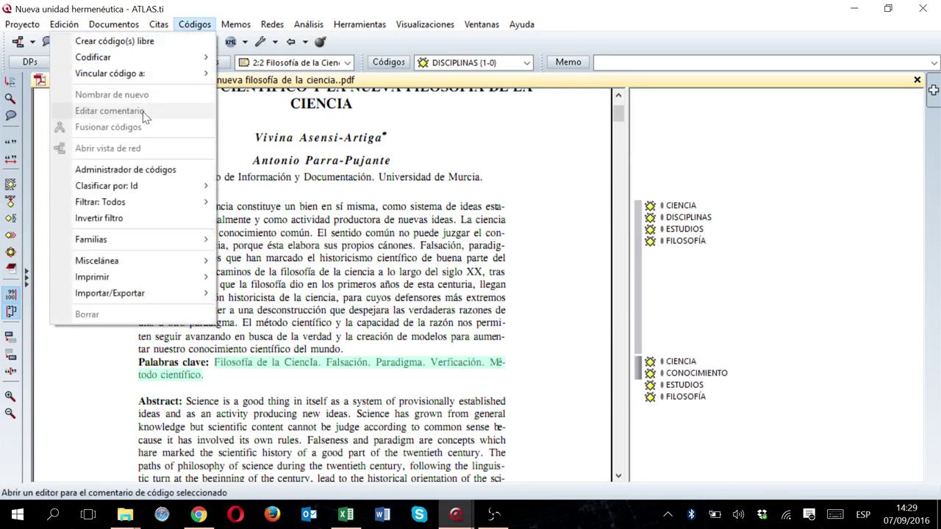
mouse_move(119, 246)
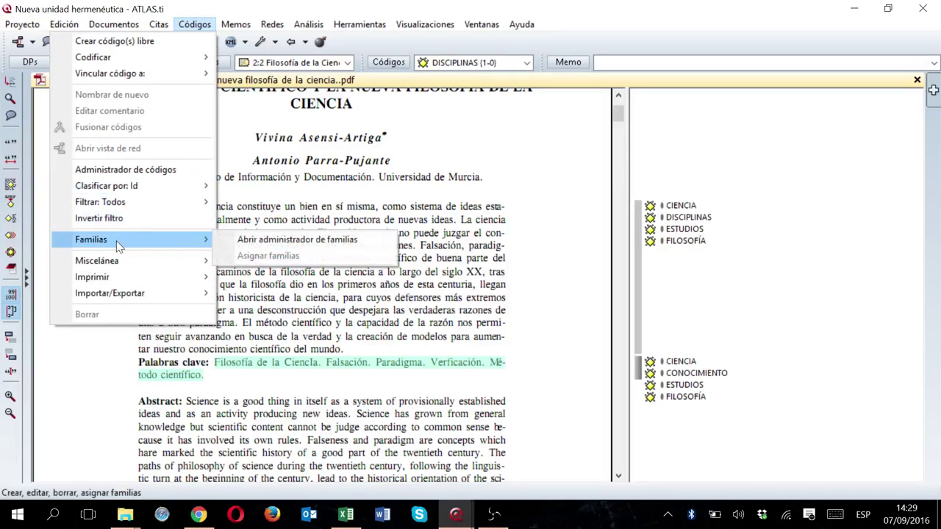
left_click(281, 248)
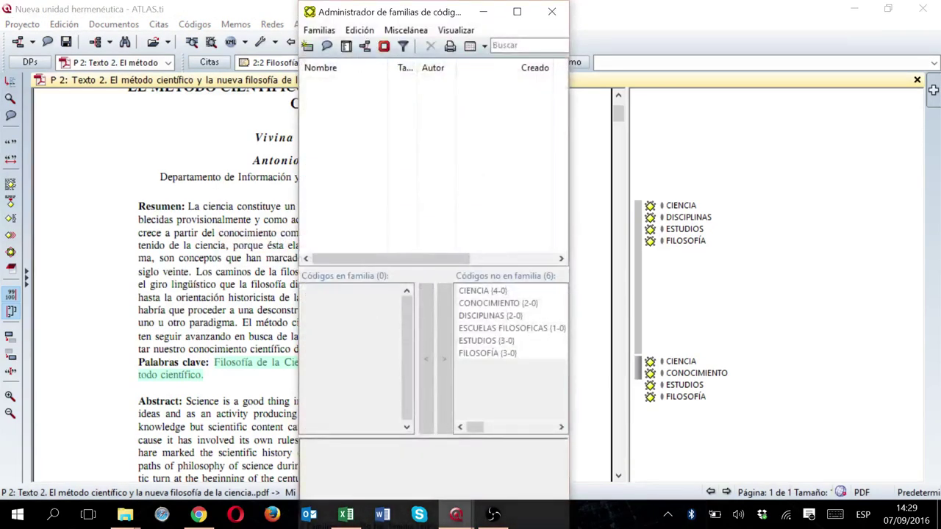
double_click(372, 18)
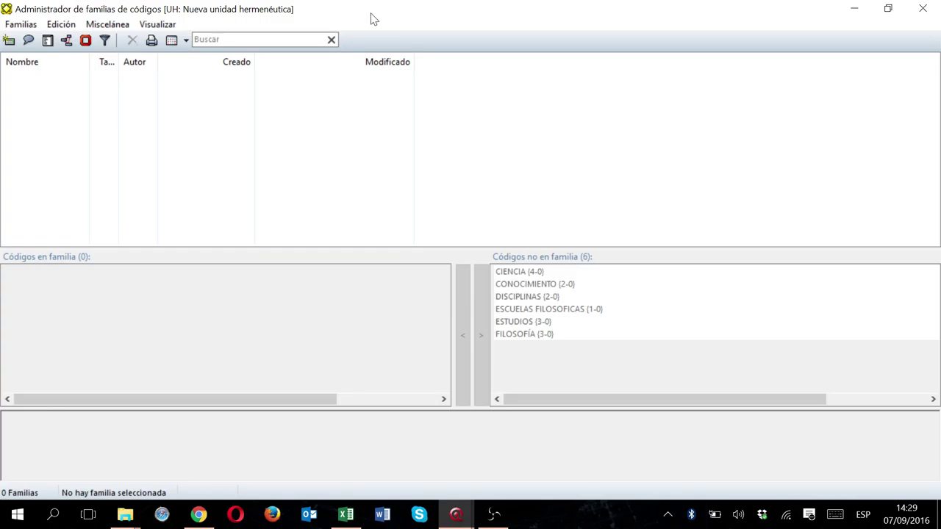
- Create a new code family named ESTUDIOS SOBRE EDUCACIÓN
left_click(24, 27)
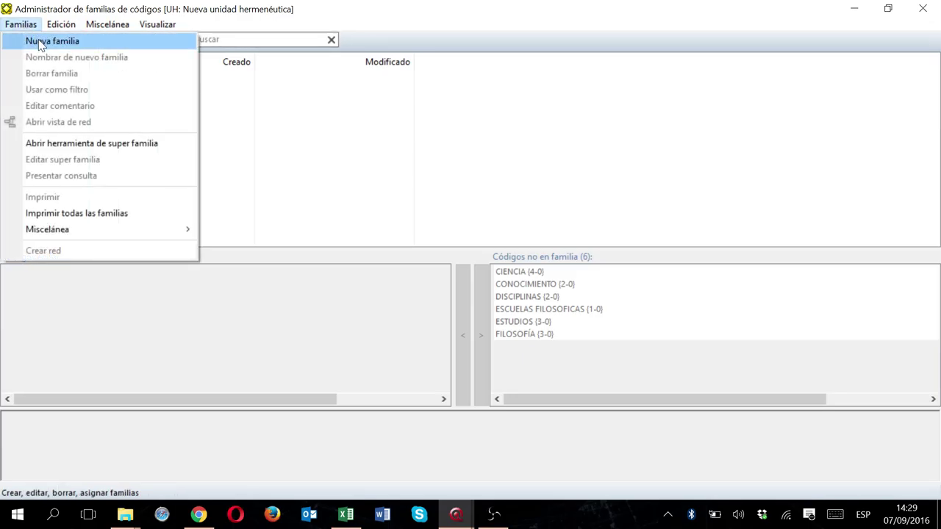
left_click(40, 42)
left_click(281, 46)
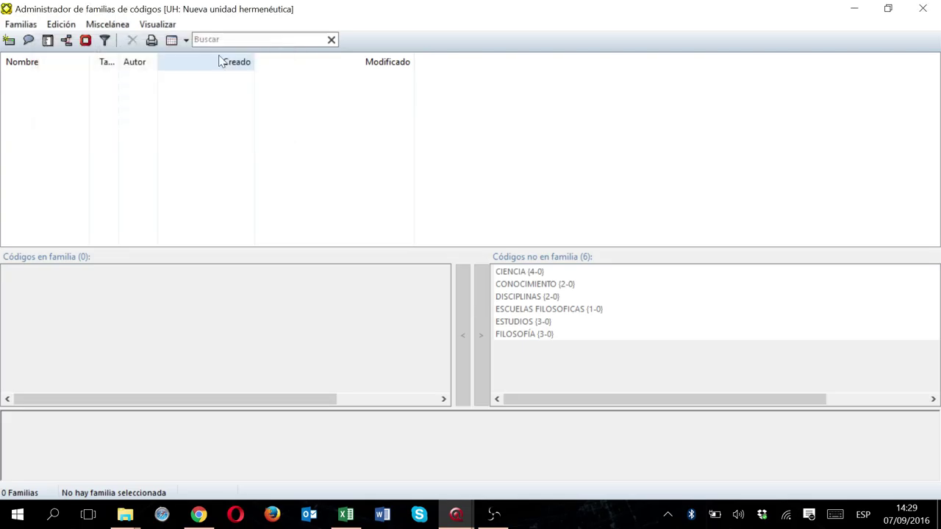
left_click(9, 42)
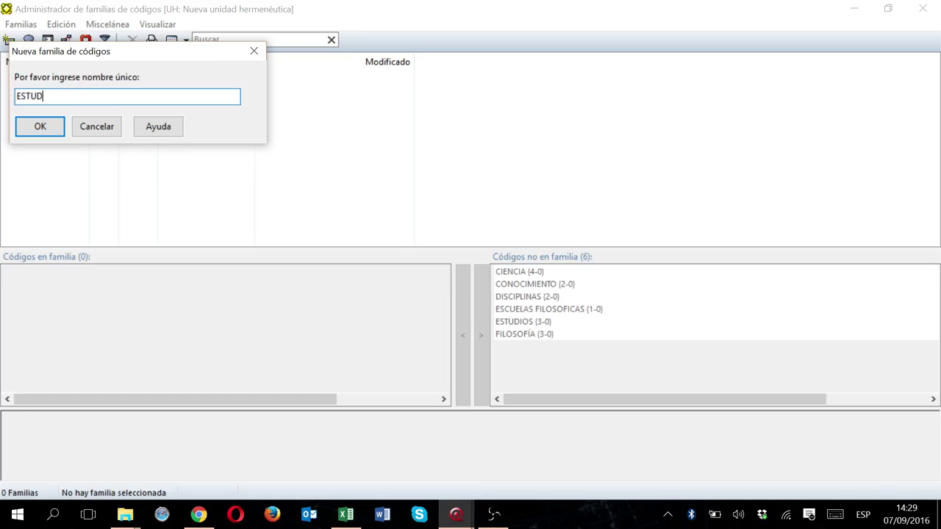
type("ESTUDIOS SOBRE EDUCACIÓN")
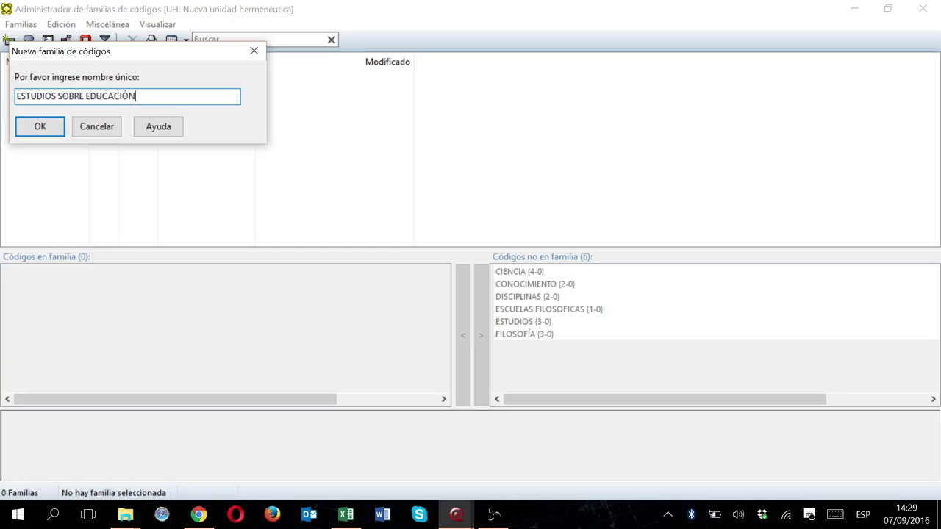
left_click(41, 127)
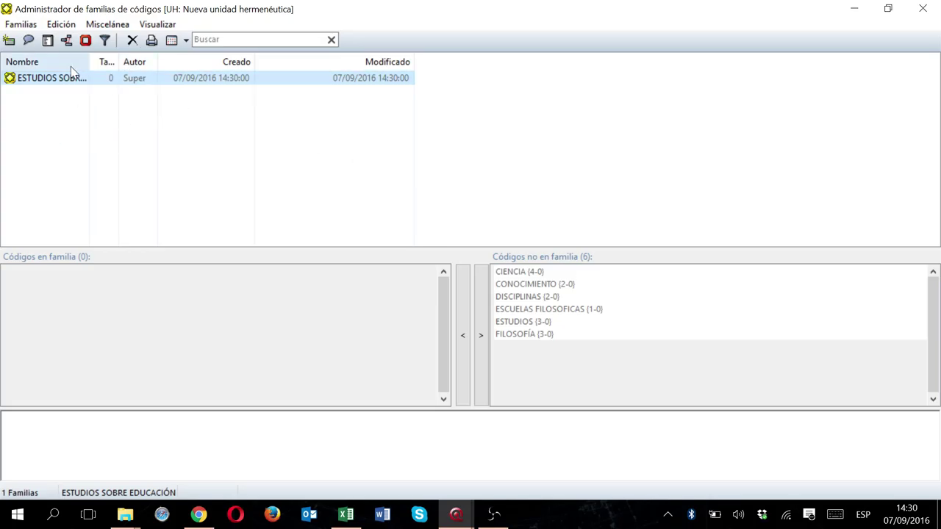
- Add the codes CIENCIA, CONOCIMIENTO, DISCIPLINAS, ESCUELAS FILOSOFICAS, ESTUDIOS and FILOSOFÍA to the ESTUDIOS SOBRE EDUCACIÓN family
left_click(111, 83)
left_click(122, 118)
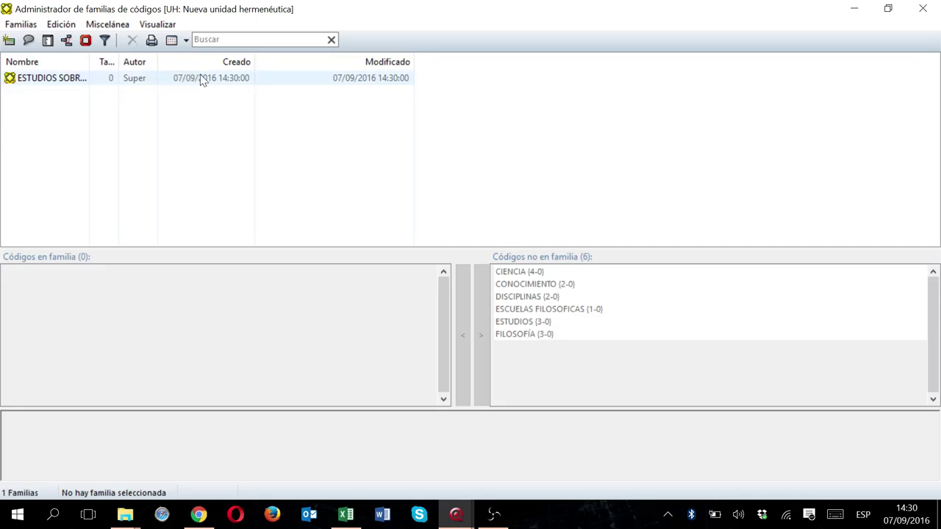
left_click(50, 85)
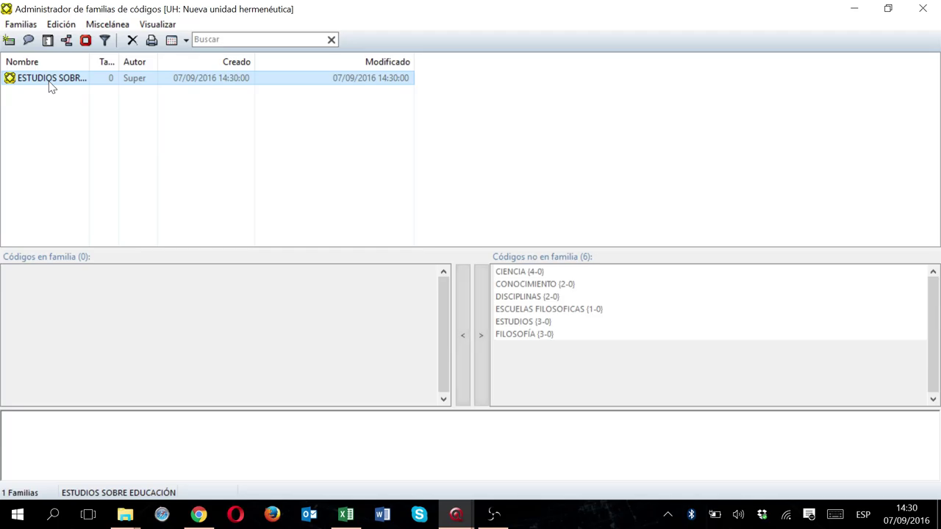
left_click(536, 272)
key("shift+Down")
key("shift+Down")
key("shift+Down")
key("shift+Down")
key("shift+Down")
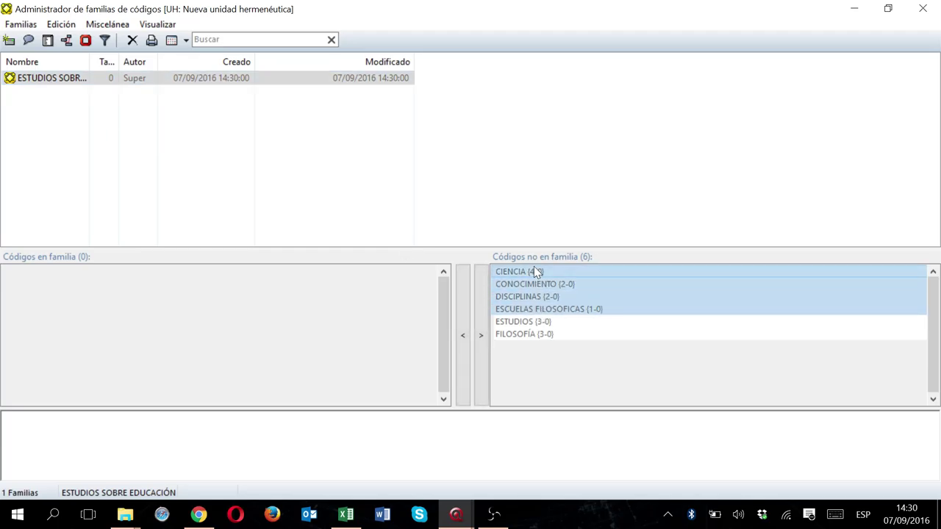
left_click(467, 331)
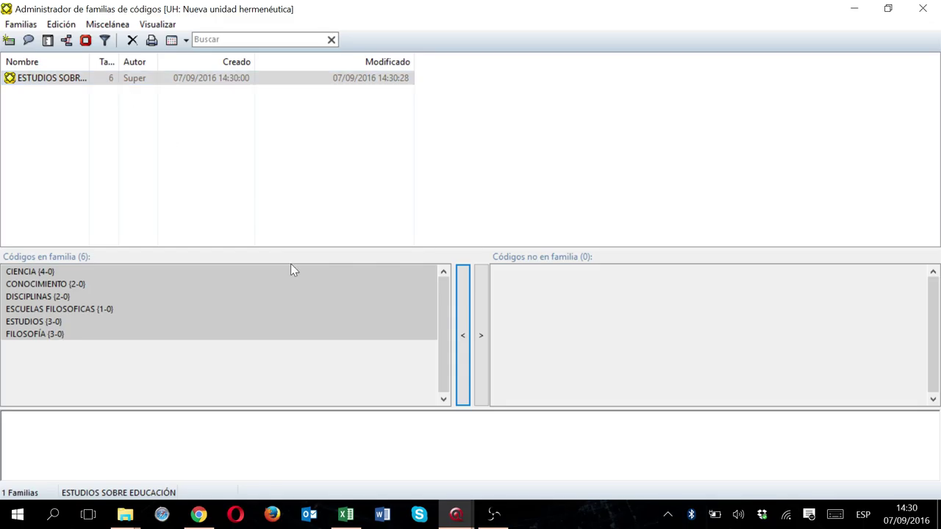
left_click(482, 335)
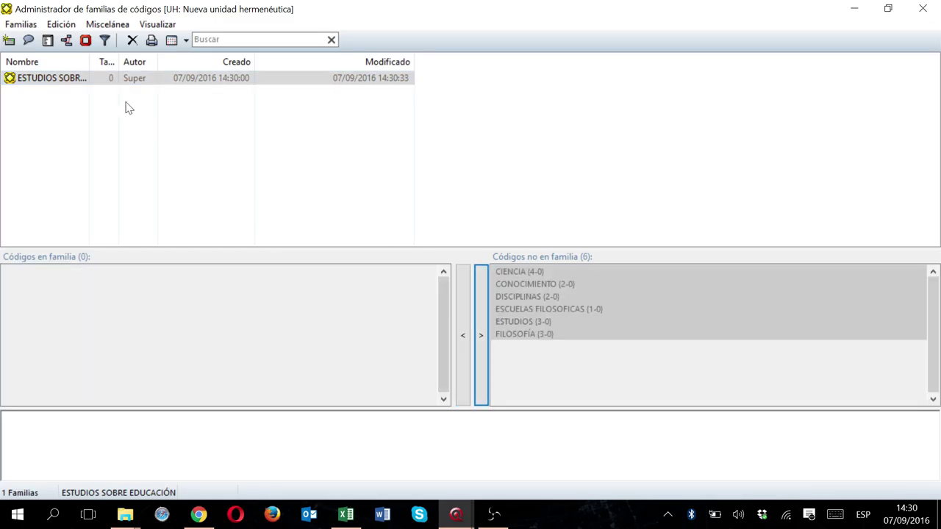
left_click(464, 339)
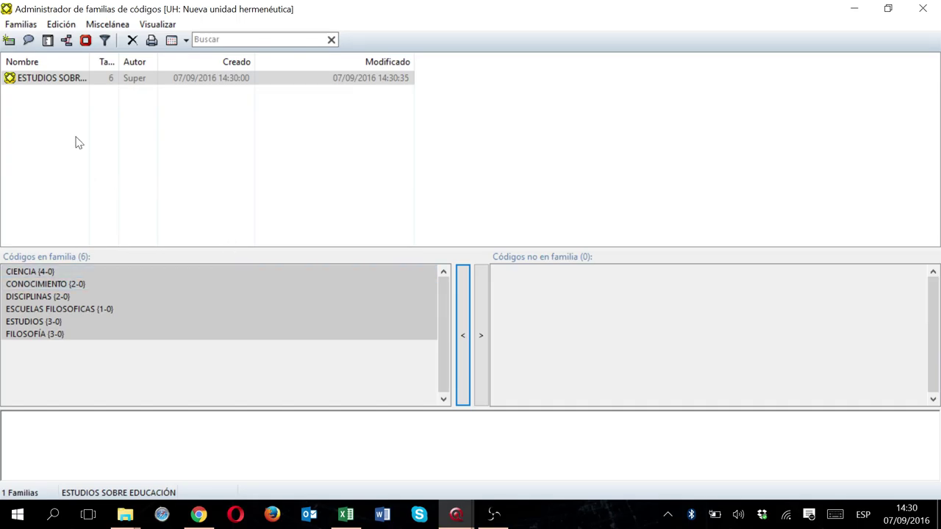
- Open the network view of the ESTUDIOS SOBRE EDUCACIÓN family and maximize its window
left_click(82, 80)
left_click(67, 41)
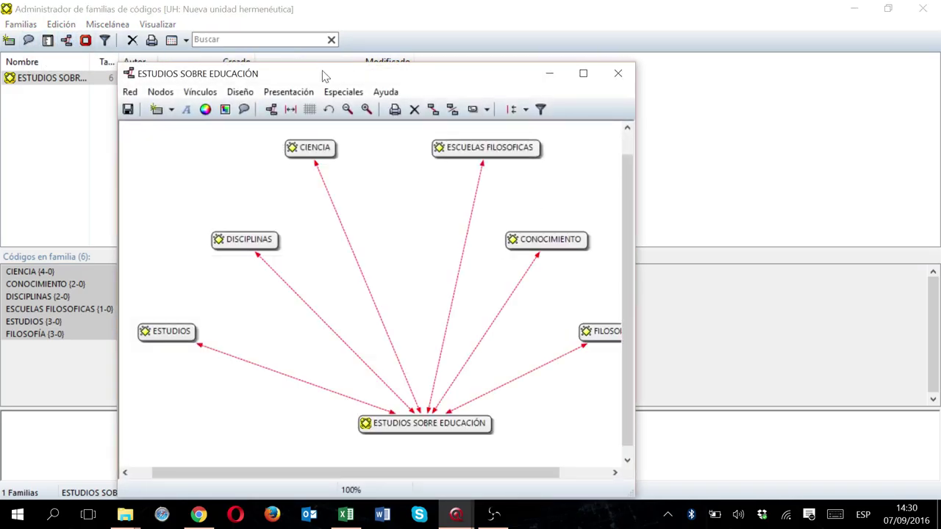
double_click(325, 76)
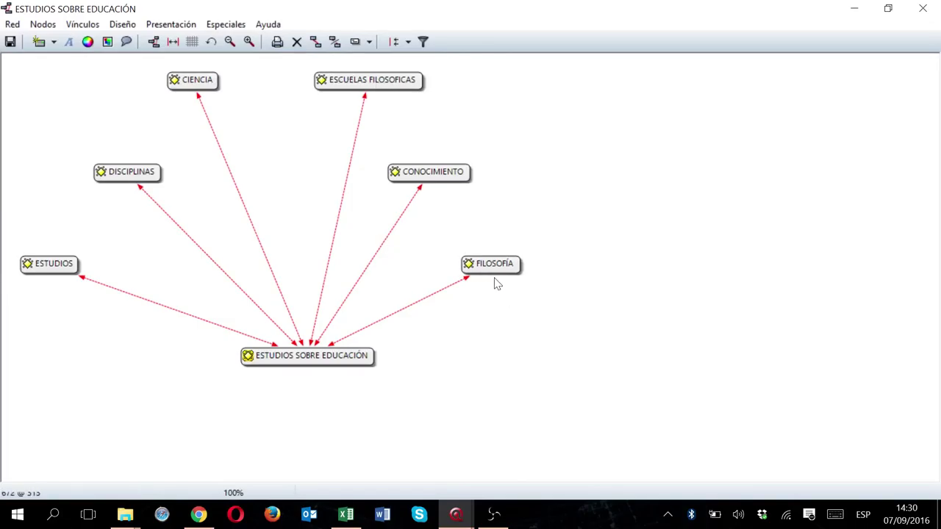
- Rearrange the network so the six code nodes fan out in an arc above a more central ESTUDIOS SOBRE EDUCACIÓN node
left_click_drag(488, 267, 605, 269)
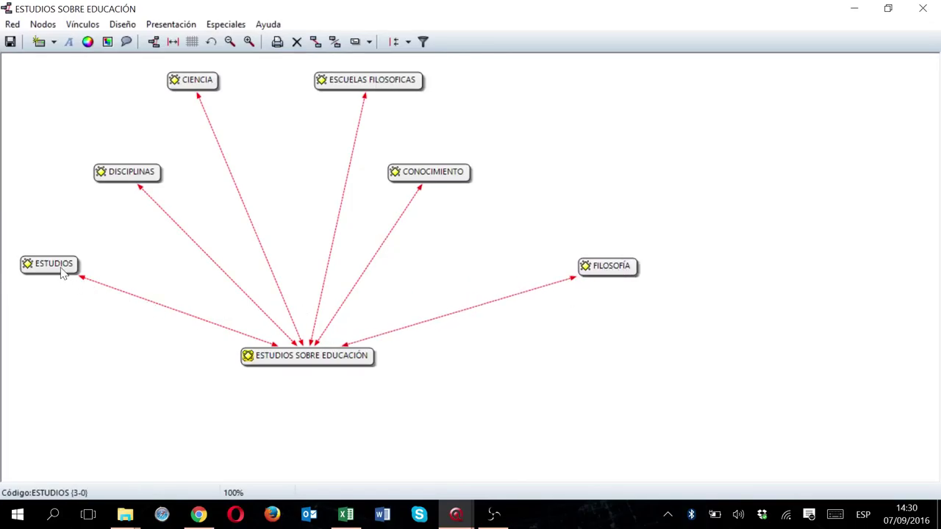
left_click_drag(65, 268, 162, 282)
left_click_drag(320, 365, 413, 352)
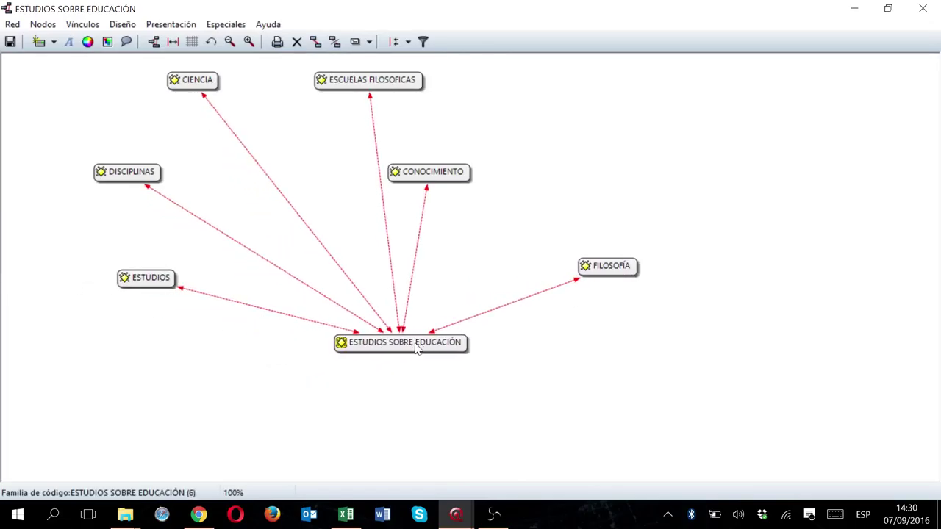
left_click_drag(444, 172, 540, 167)
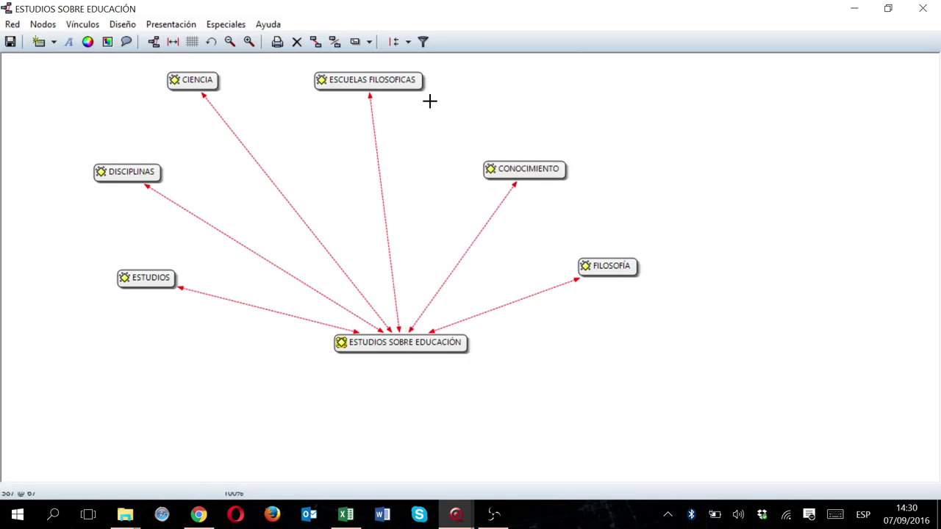
left_click_drag(397, 84, 414, 91)
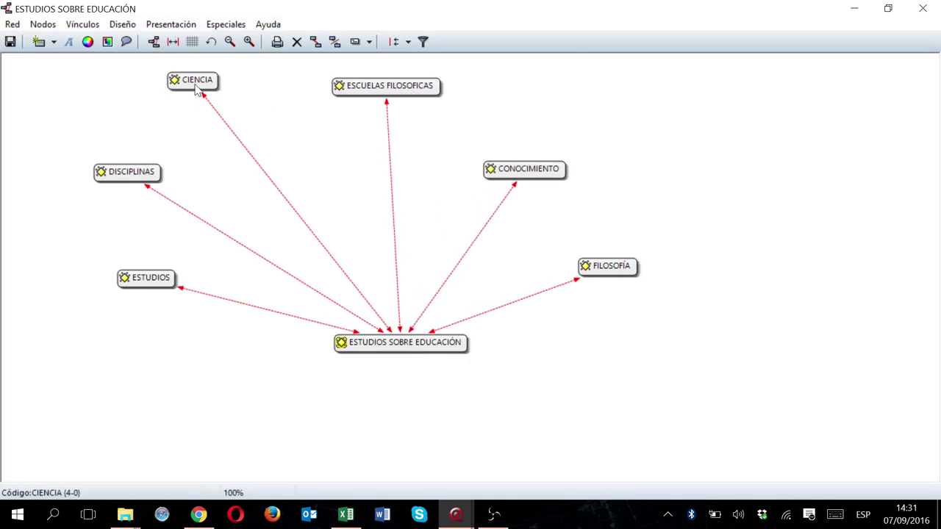
left_click_drag(195, 86, 248, 105)
left_click_drag(160, 190, 186, 184)
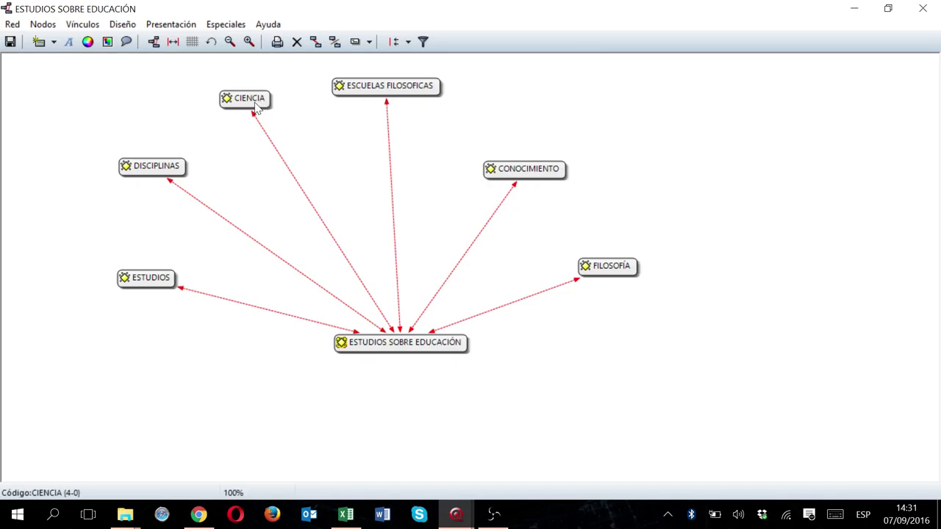
- Lower the CIENCIA and ESCUELAS FILOSOFICAS nodes slightly and move CONOCIMIENTO and FILOSOFÍA farther outward to even out the arc
left_click_drag(256, 107, 273, 121)
left_click_drag(336, 91, 348, 112)
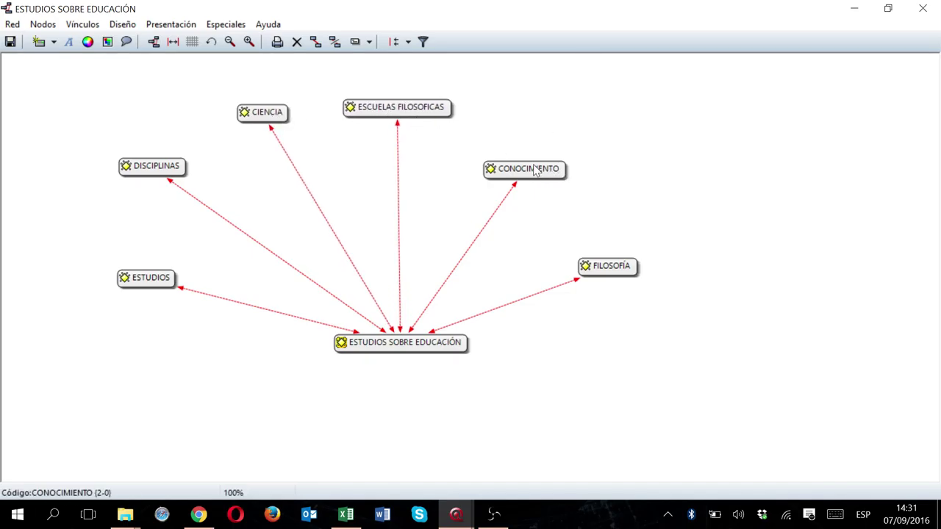
left_click_drag(542, 171, 599, 168)
left_click_drag(608, 266, 647, 257)
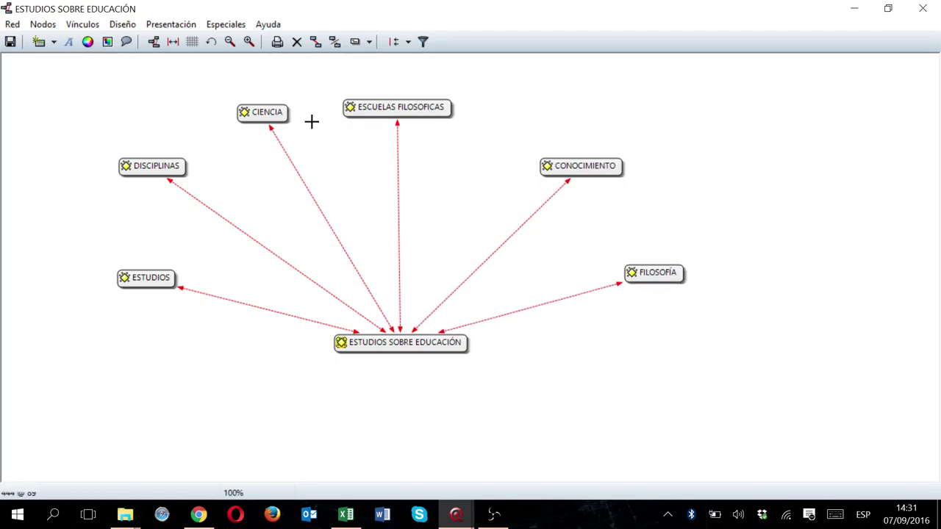
- Save the network view as a Portable Network Graphics file named ESTUDIOS SOBRE EDUCACIÓN on the Escritorio
left_click(11, 25)
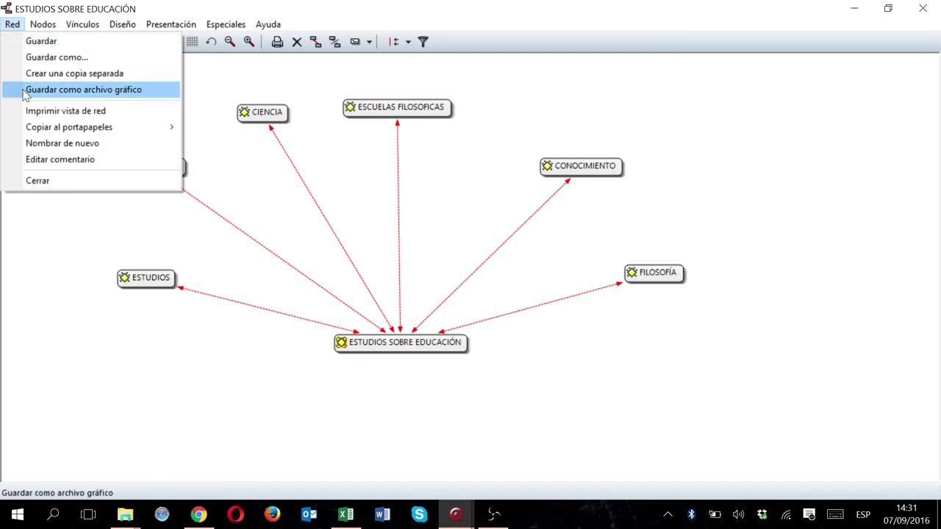
left_click(91, 93)
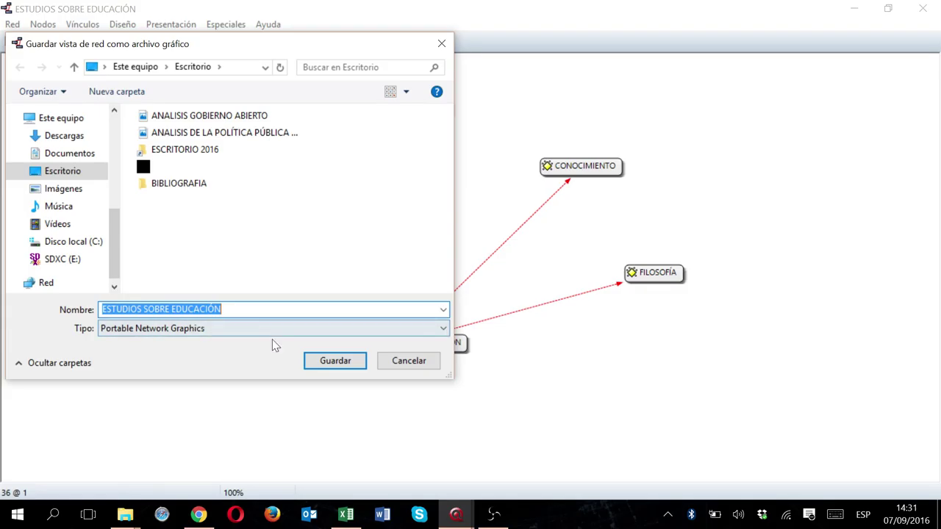
left_click(335, 363)
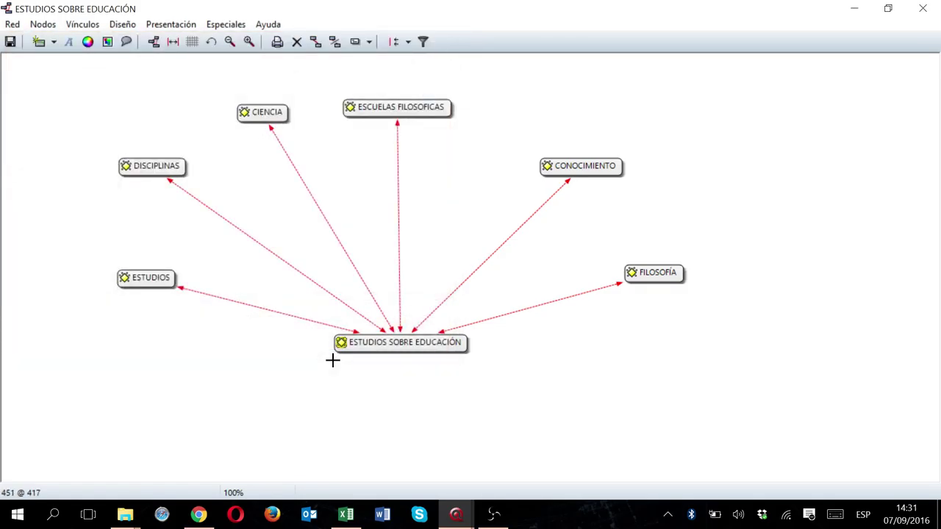
- Switch to the desktop, open the exported ESTUDIOS SOBRE EDUCACIÓN image in Fotos and dismiss the account sign-in request
key("alt+Tab")
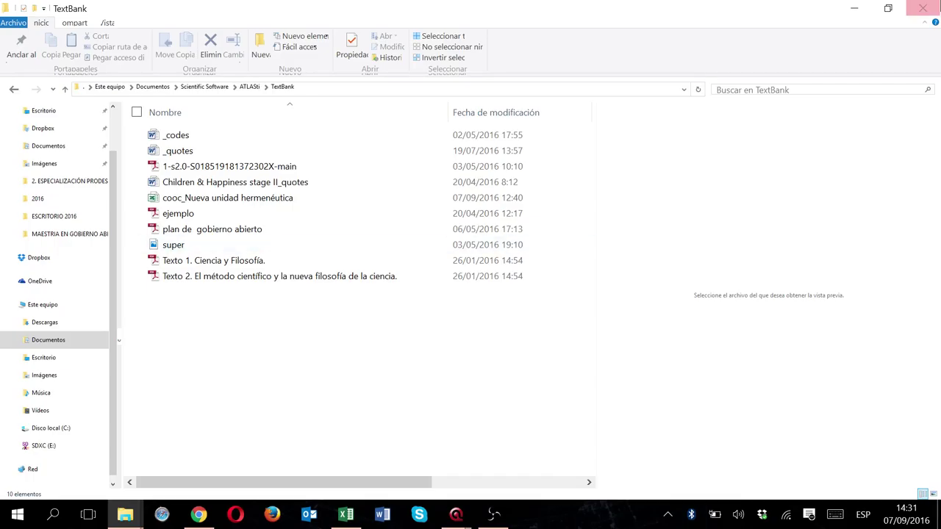
left_click(923, 8)
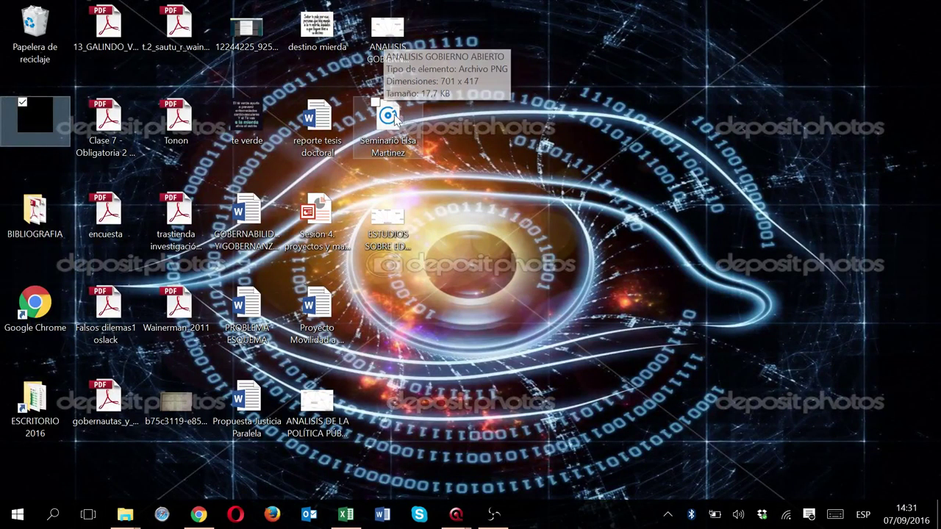
left_click(392, 219)
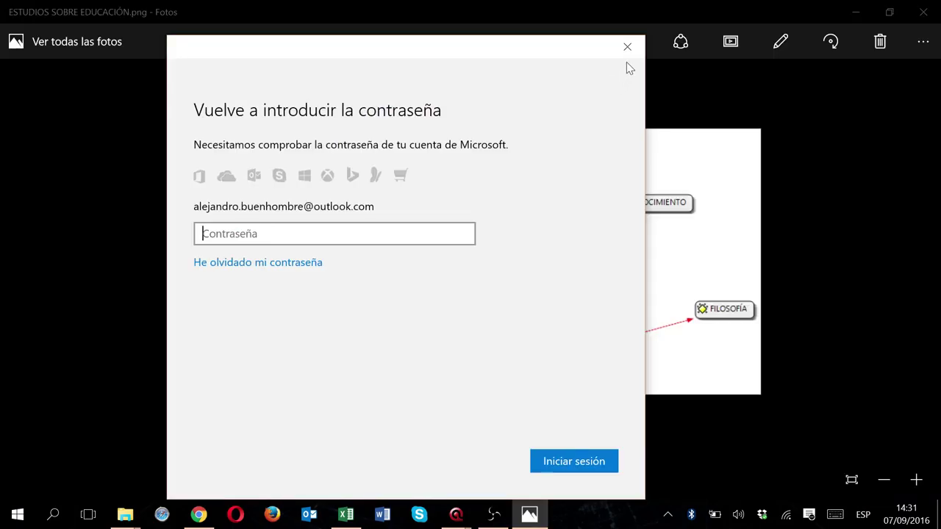
left_click(627, 46)
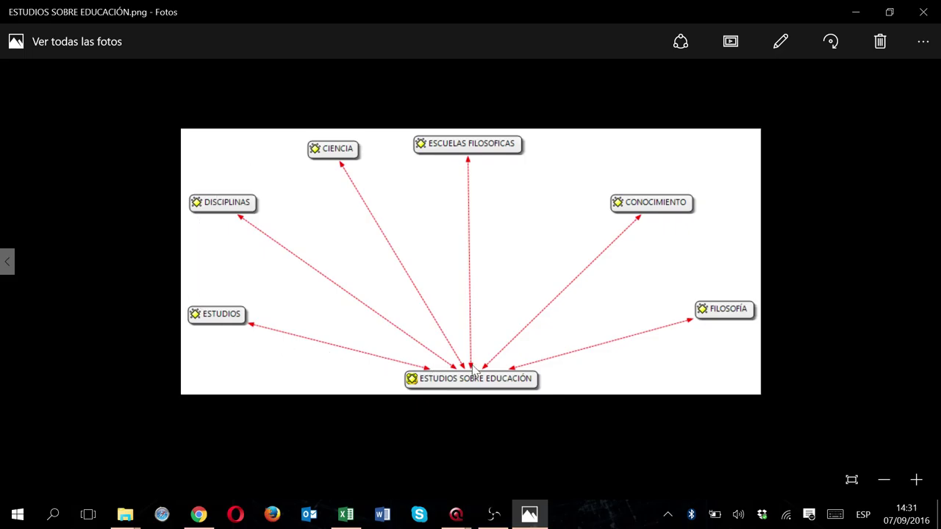